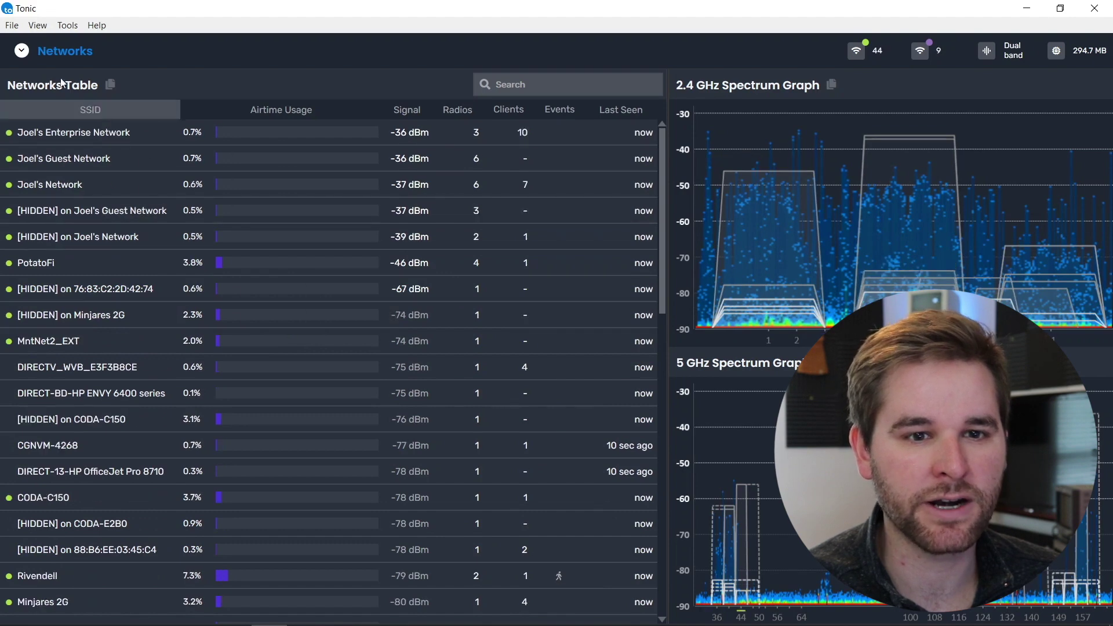
# - Switch to the Channels view and from there to the Clients view to look over both tables
pyautogui.click(23, 50)
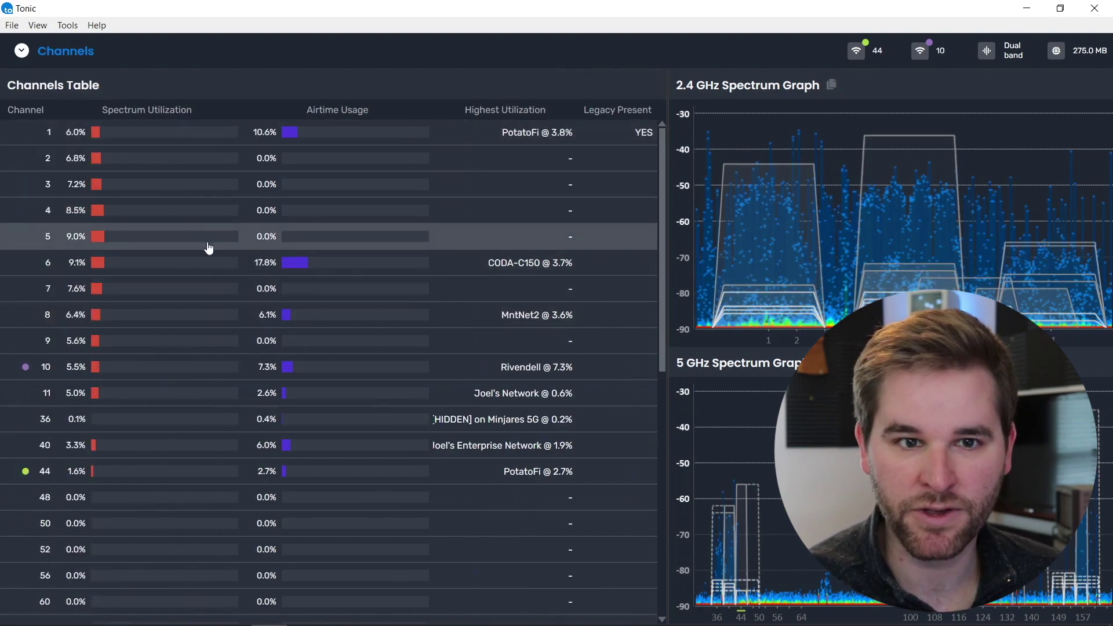
pyautogui.click(22, 51)
pyautogui.click(40, 105)
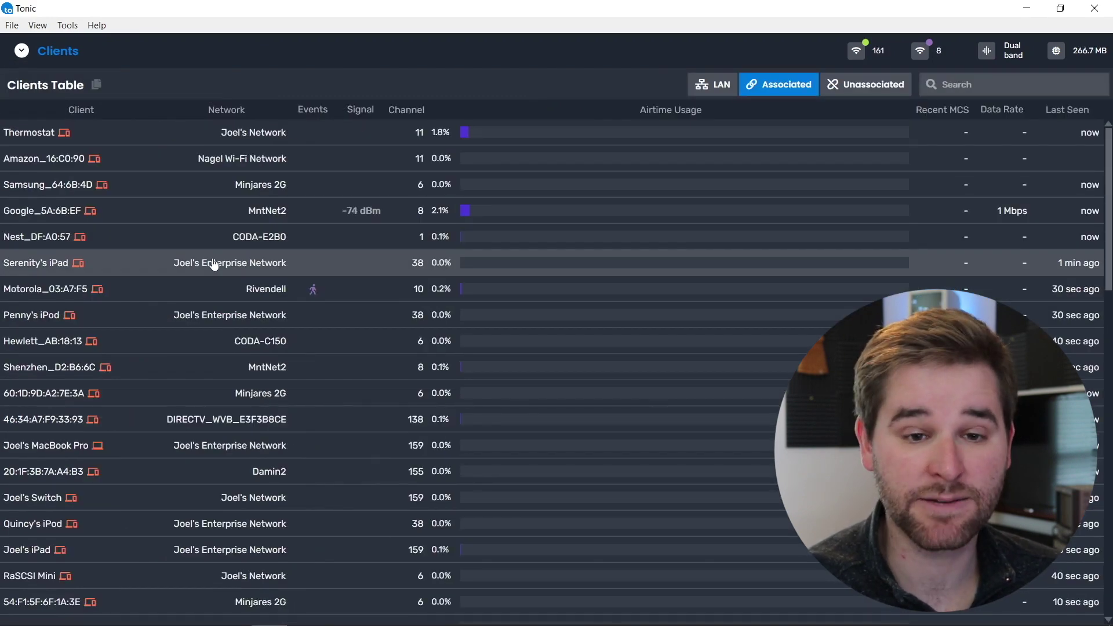
# - Go back to the Channels view and examine the channel table down through the 5 GHz channels
pyautogui.click(22, 51)
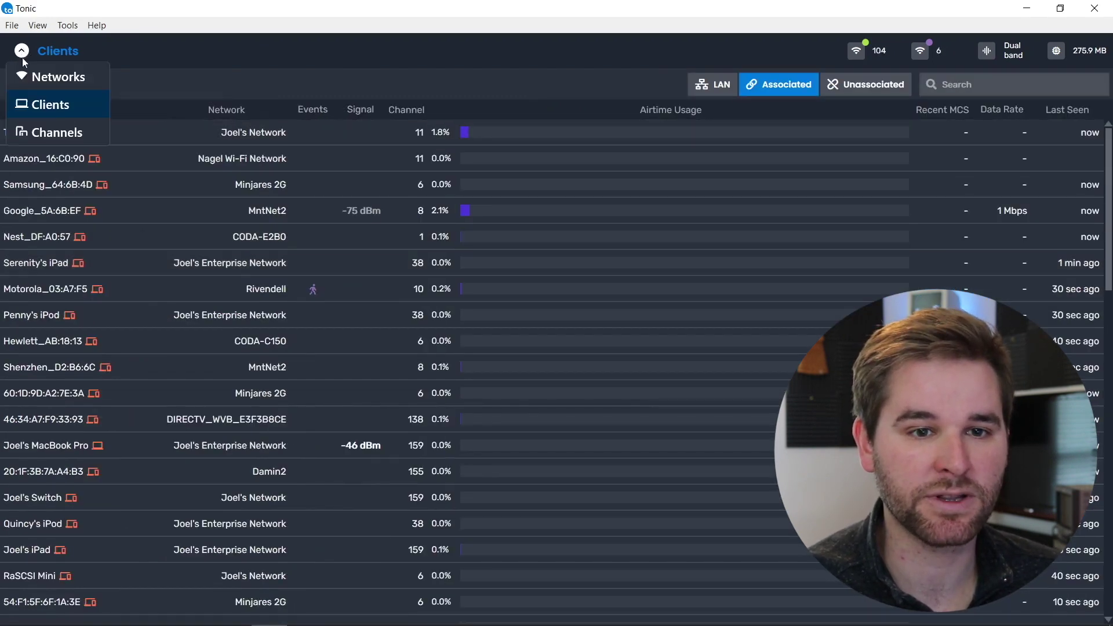
pyautogui.click(51, 133)
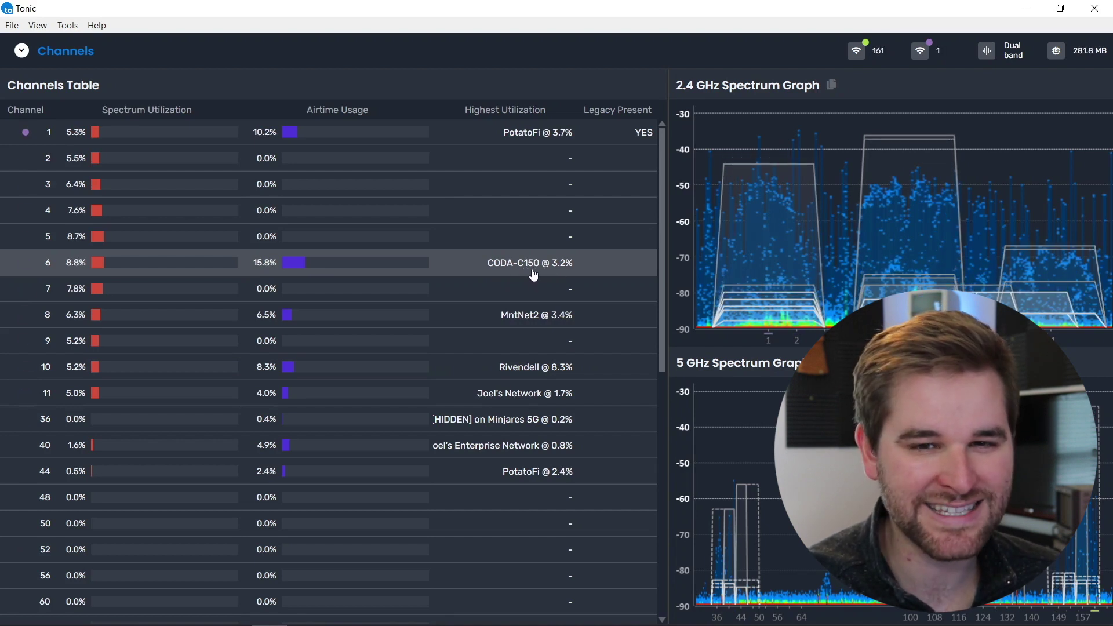
pyautogui.moveTo(663, 231); pyautogui.dragTo(662, 464)
# - Return to the Networks view and sort the networks table by airtime usage in descending order
pyautogui.click(22, 50)
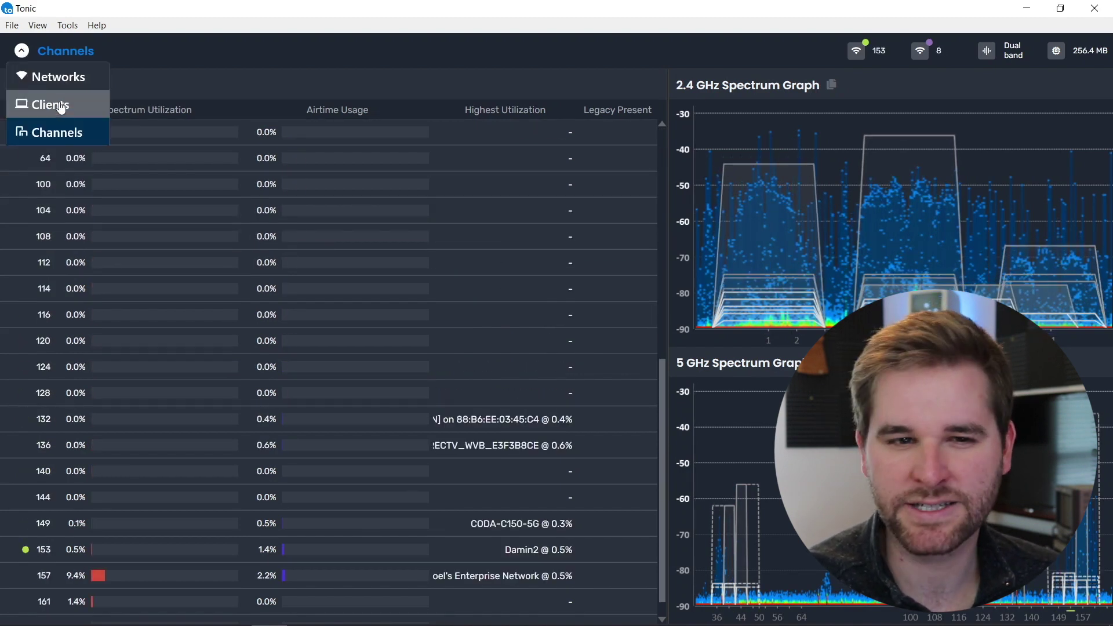
pyautogui.click(52, 76)
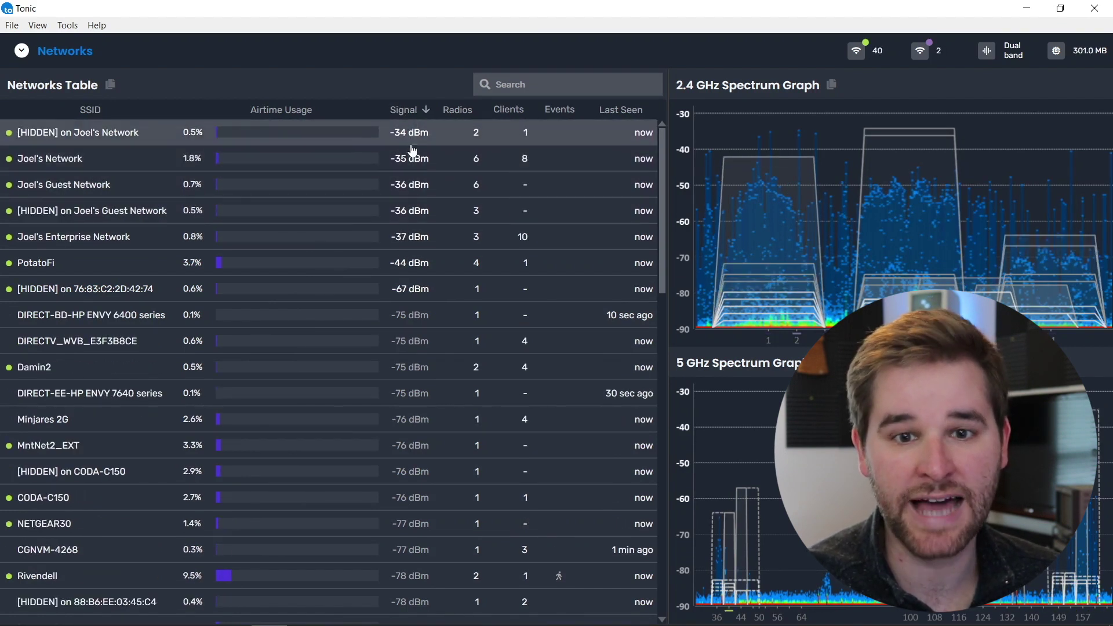
pyautogui.click(300, 111)
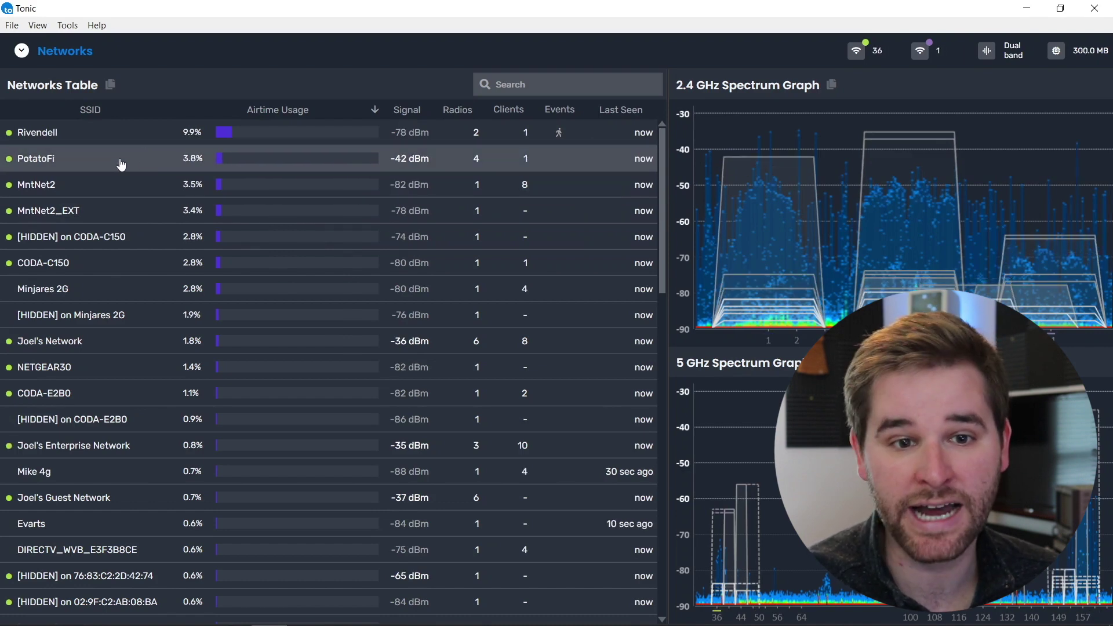
# - Open PotatoFi's AP radio Mist_5C:6C:B2 on channel 46 [44] and give its access point the alias Office
pyautogui.click(166, 166)
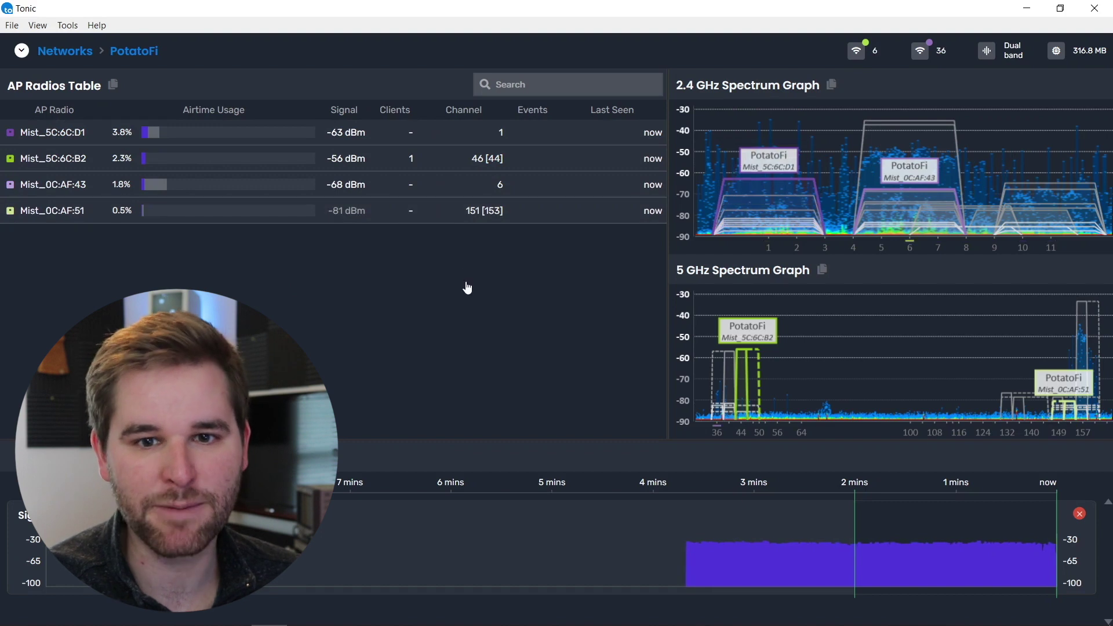
pyautogui.doubleClick(73, 163)
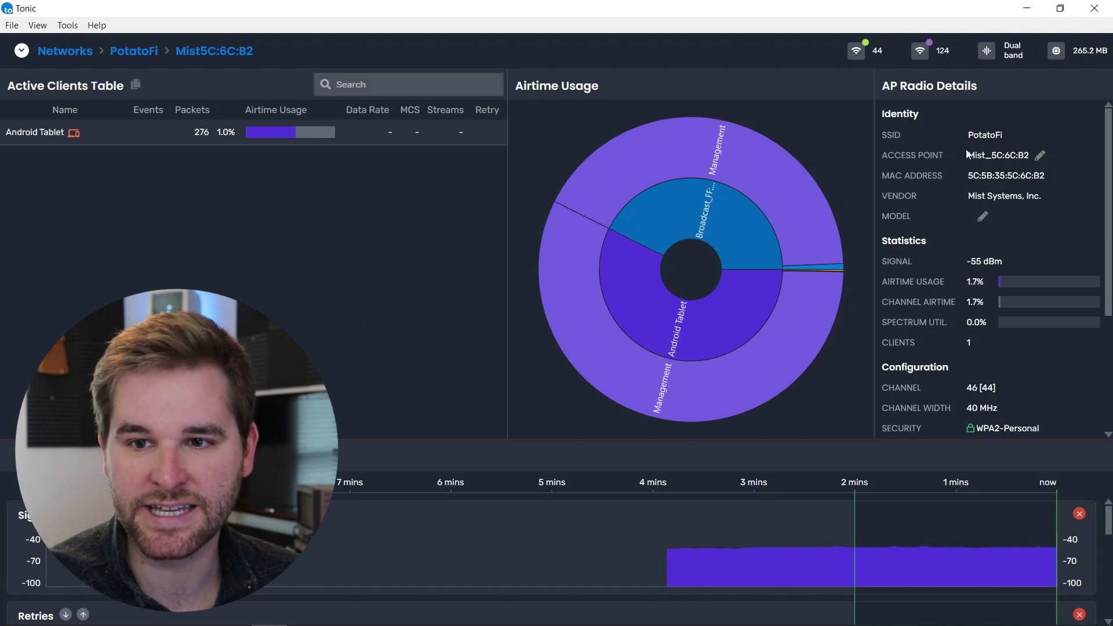
pyautogui.click(1041, 158)
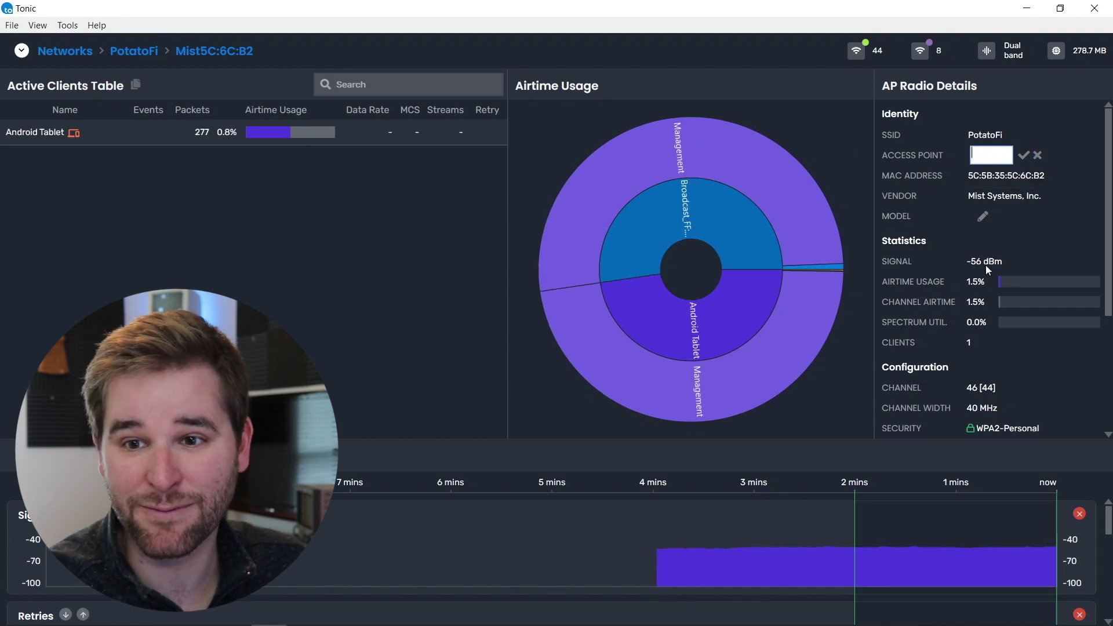
pyautogui.write('Office')
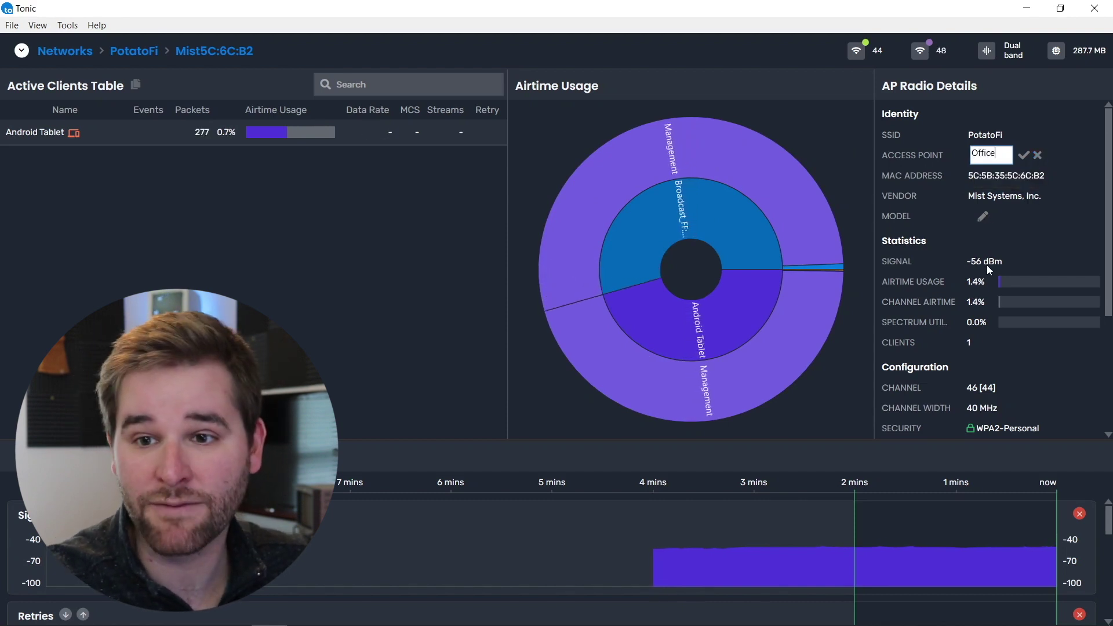
pyautogui.click(1025, 156)
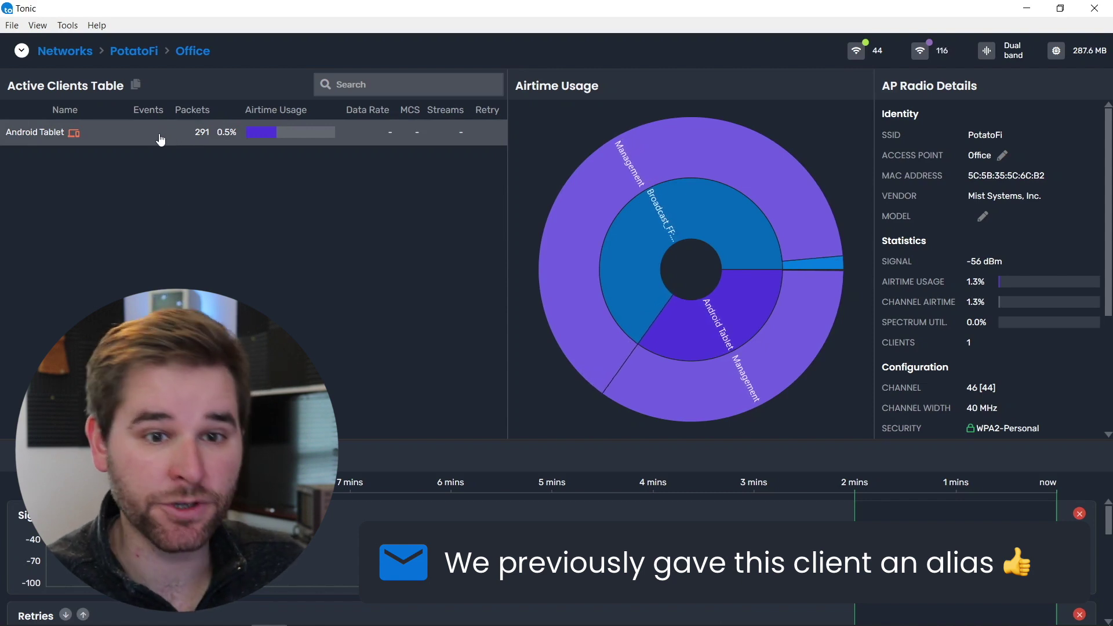
# - View the client details of the Android Tablet on the Office radio and return to the Networks table
pyautogui.click(162, 140)
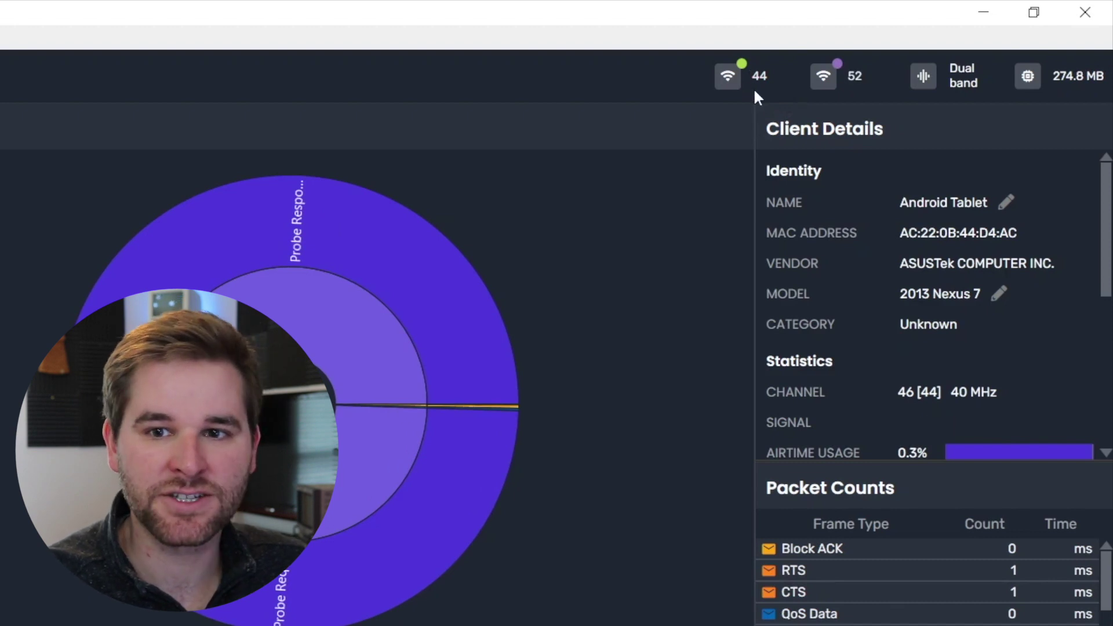
pyautogui.click(841, 88)
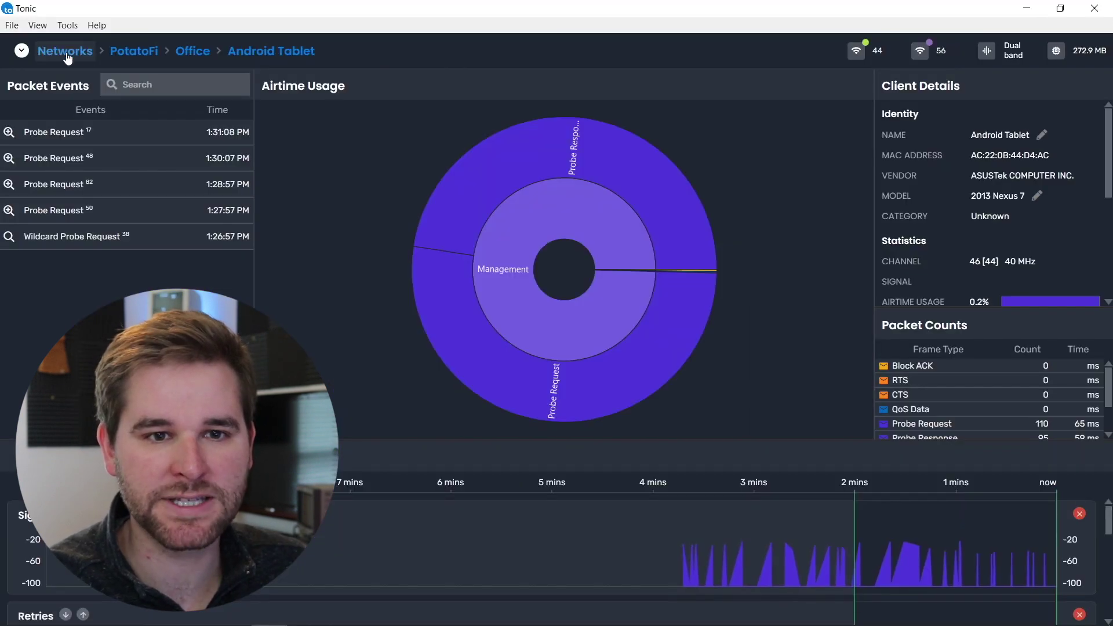
pyautogui.click(65, 52)
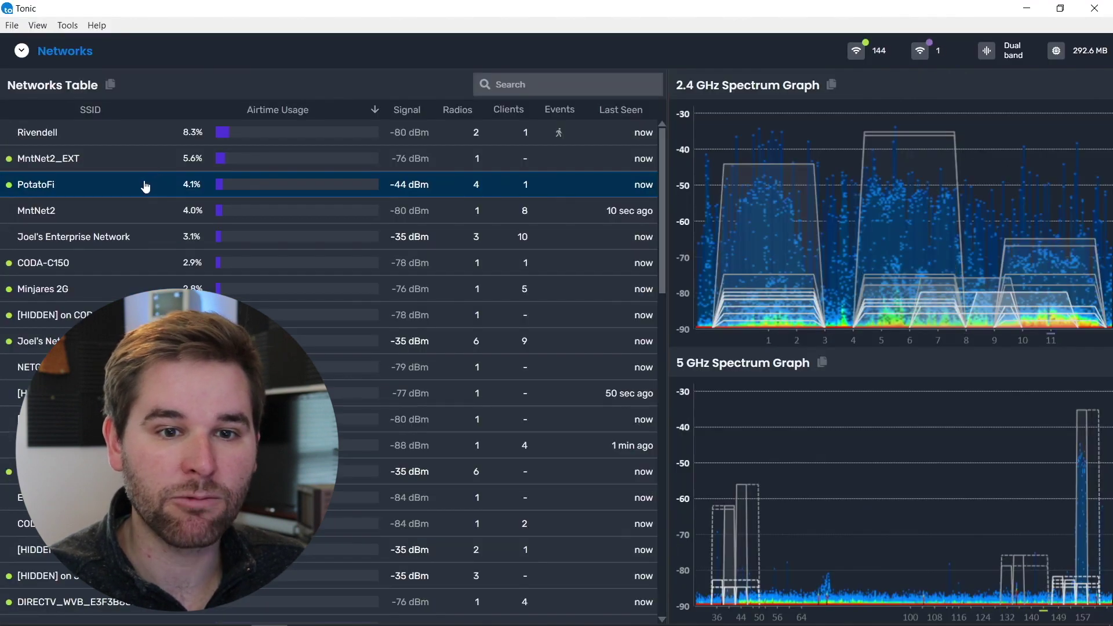
# - Open PotatoFi's channel 1 radio Mist_5C:6C:D1, give its access point the alias Office and return to PotatoFi's radio list
pyautogui.click(146, 187)
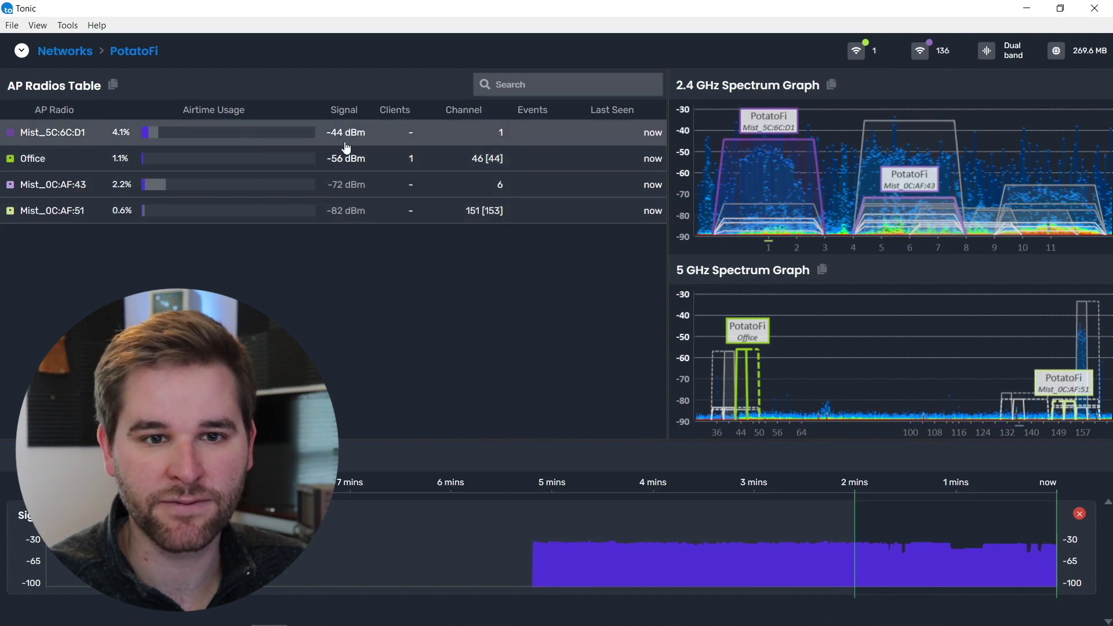
pyautogui.click(394, 137)
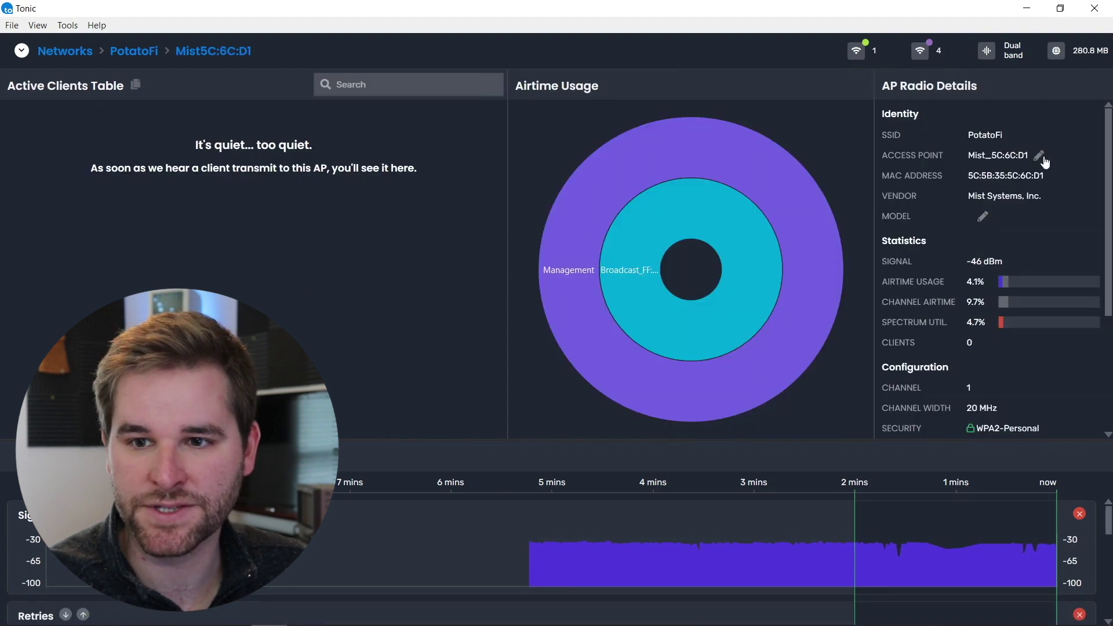
pyautogui.click(1042, 157)
pyautogui.write('Office')
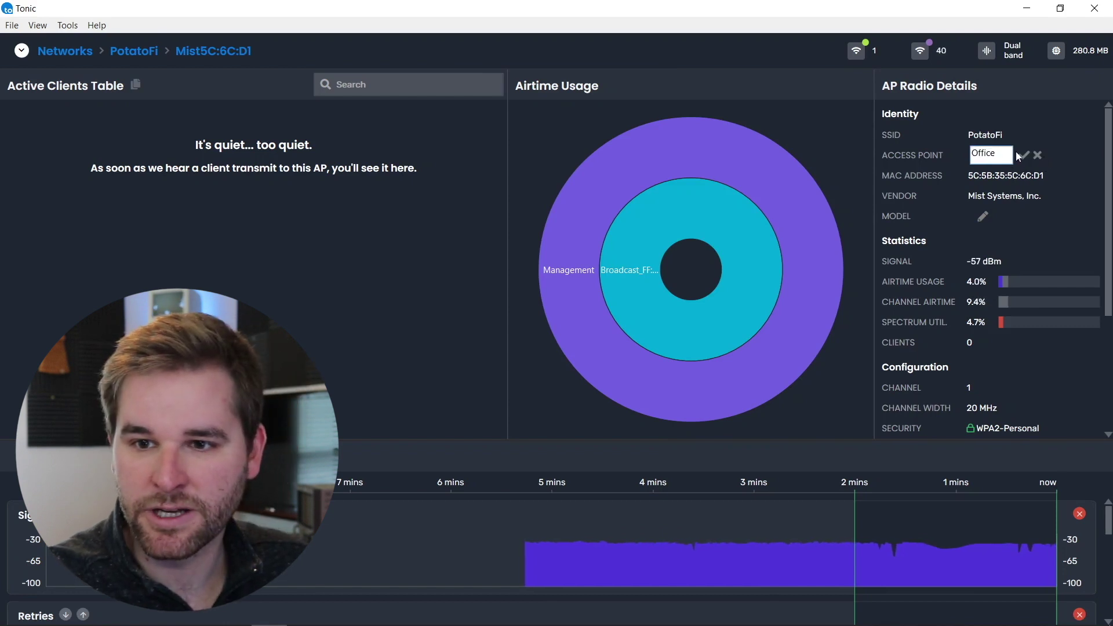
pyautogui.click(1024, 156)
pyautogui.click(140, 56)
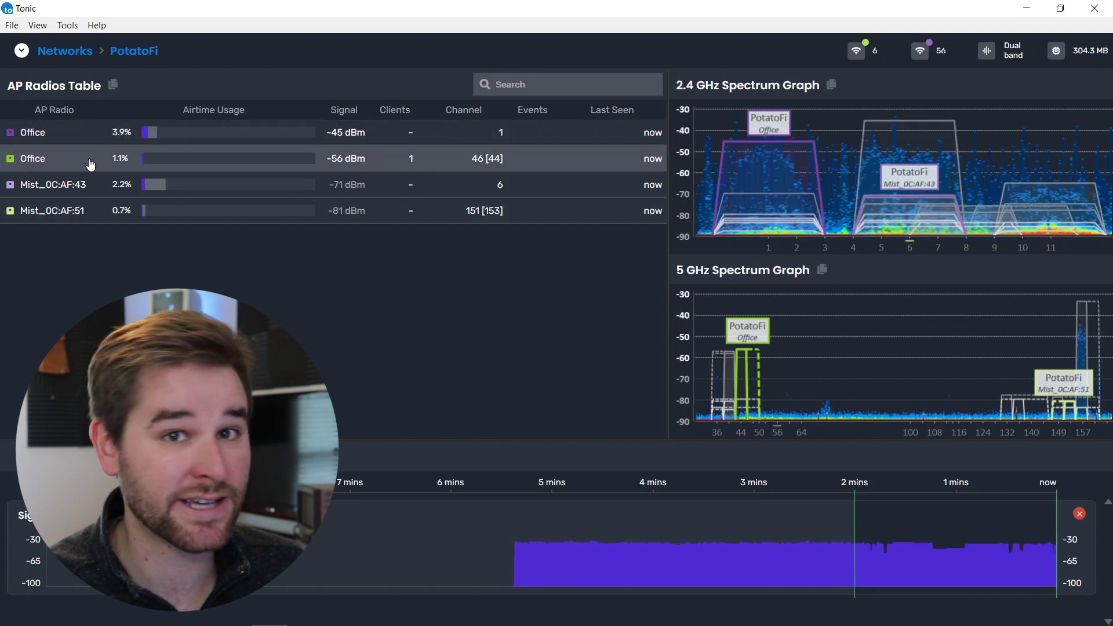
# - Inspect PotatoFi's Office radio on channel 46 [44] and its Mist_0C:AF:43 radio on channel 6, returning to the radio list after each
pyautogui.click(370, 168)
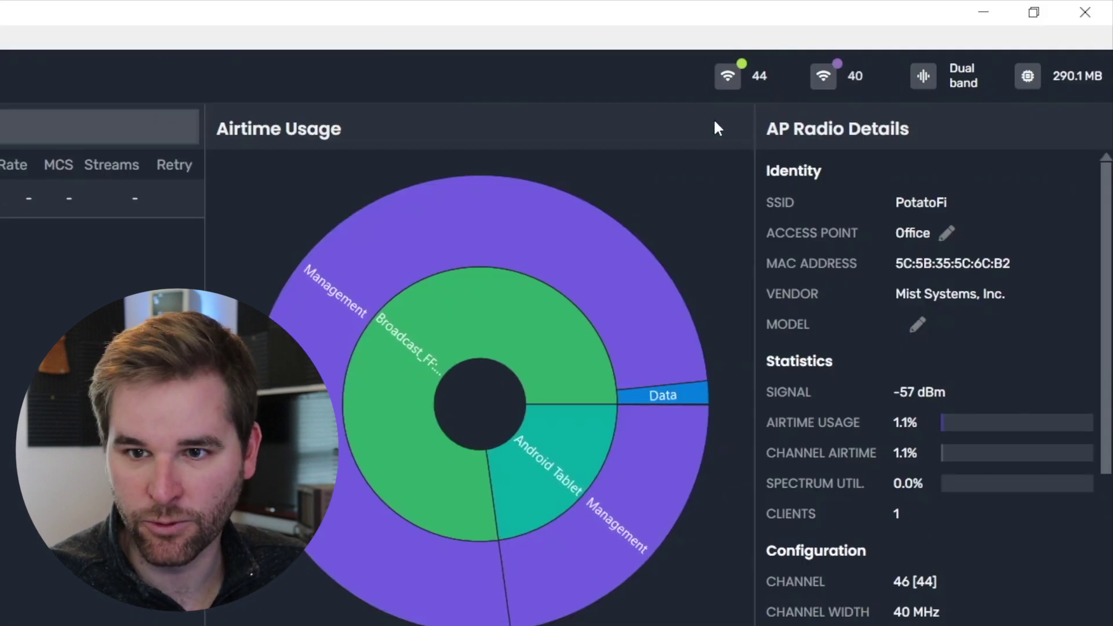
pyautogui.click(146, 53)
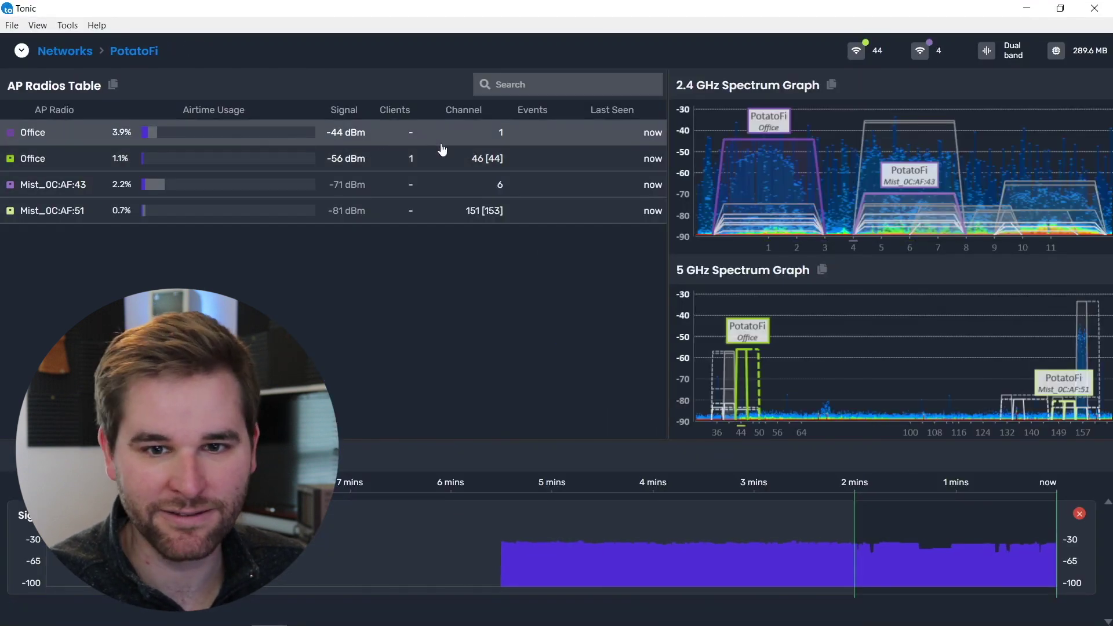
pyautogui.click(465, 190)
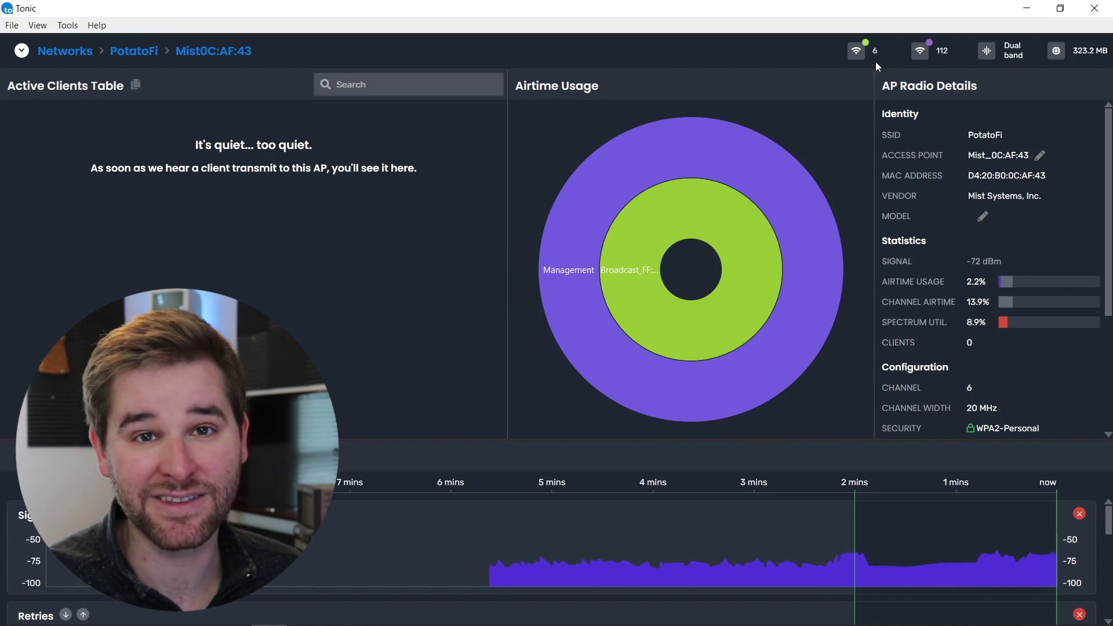
pyautogui.click(134, 51)
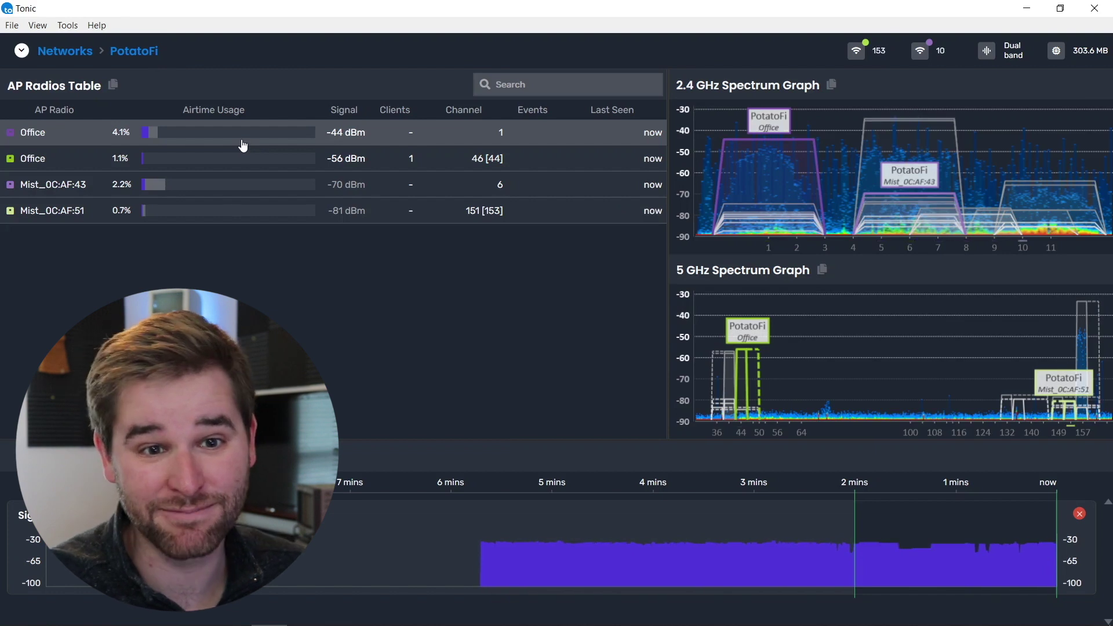
# - Open the Office radio on channel 46 [44] and examine the Management and Broadcast segments of its airtime usage chart
pyautogui.click(443, 161)
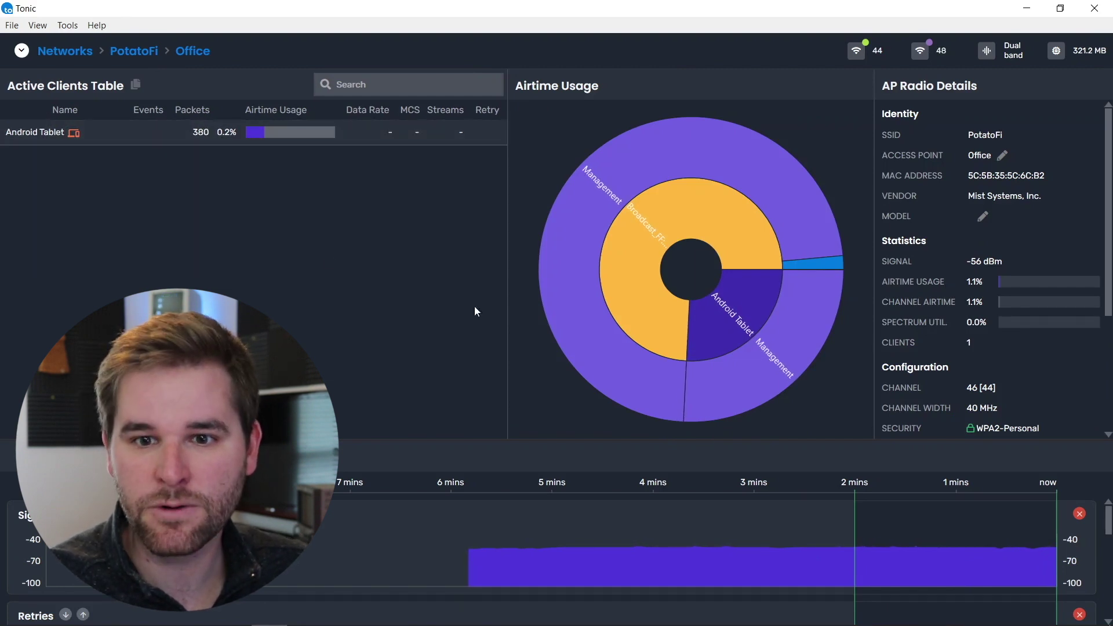
pyautogui.moveTo(622, 277)
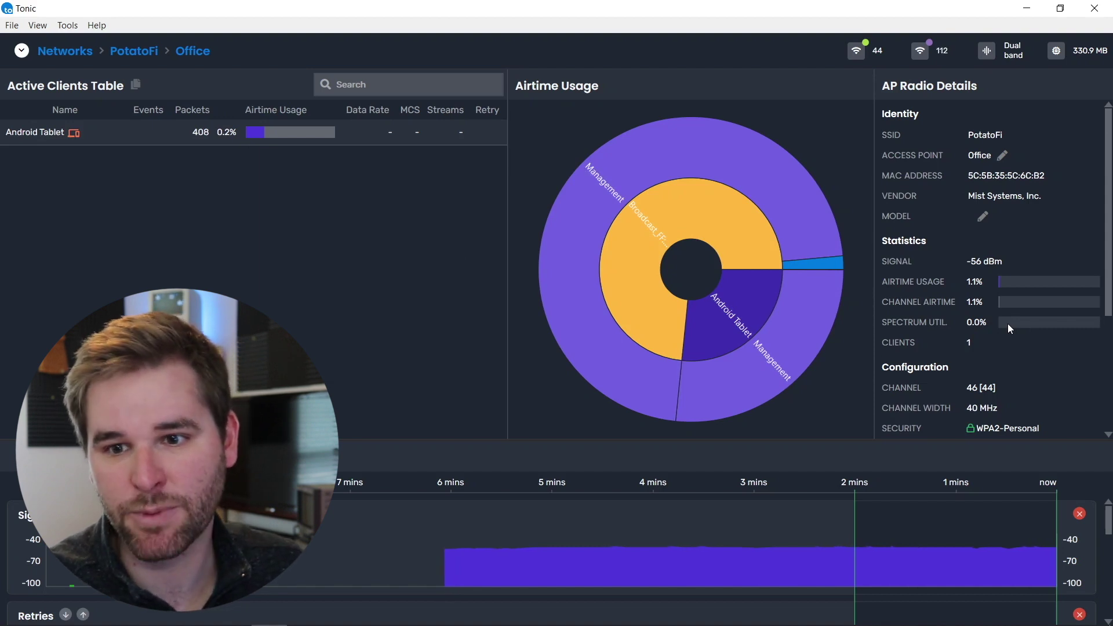
pyautogui.moveTo(759, 300)
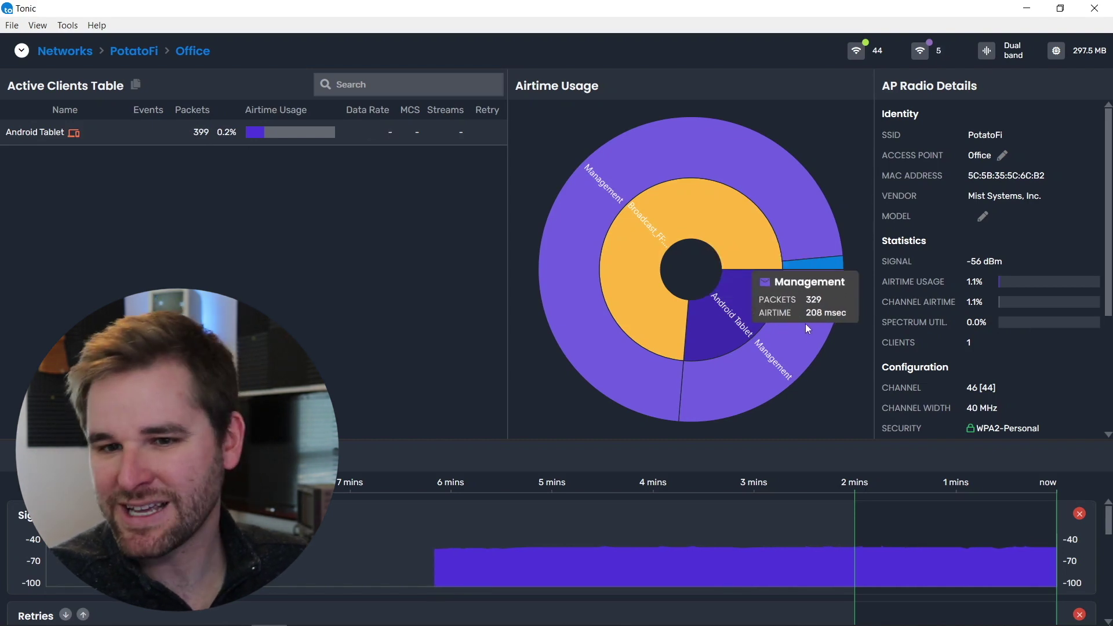
pyautogui.moveTo(733, 243)
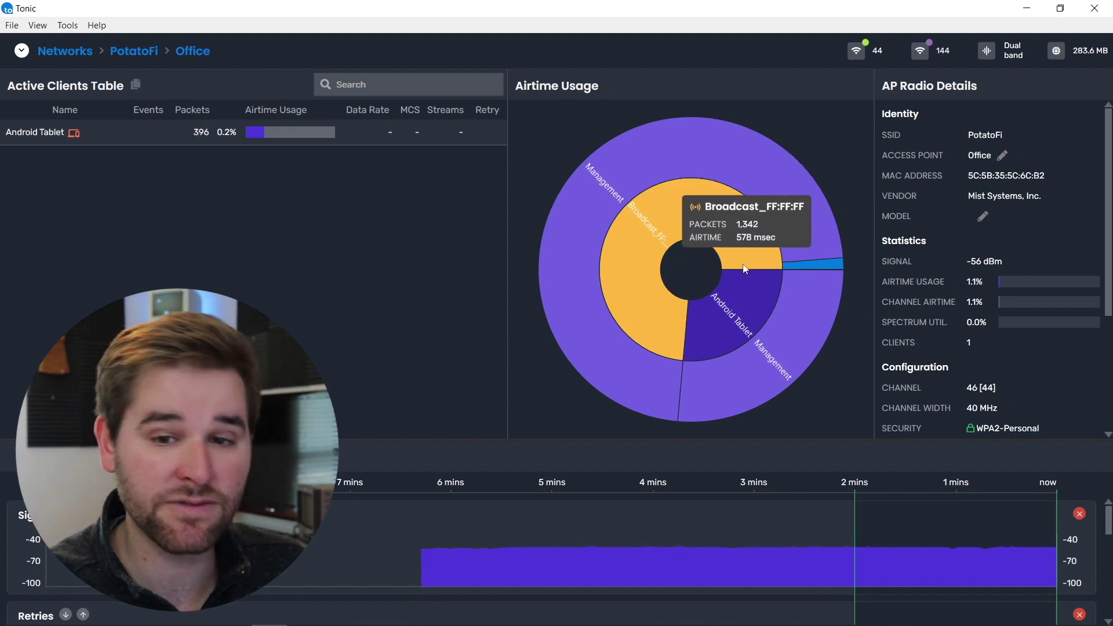
# - Open the Android Tablet client and enlarge its Packet Counts pane to show all frame types
pyautogui.click(172, 139)
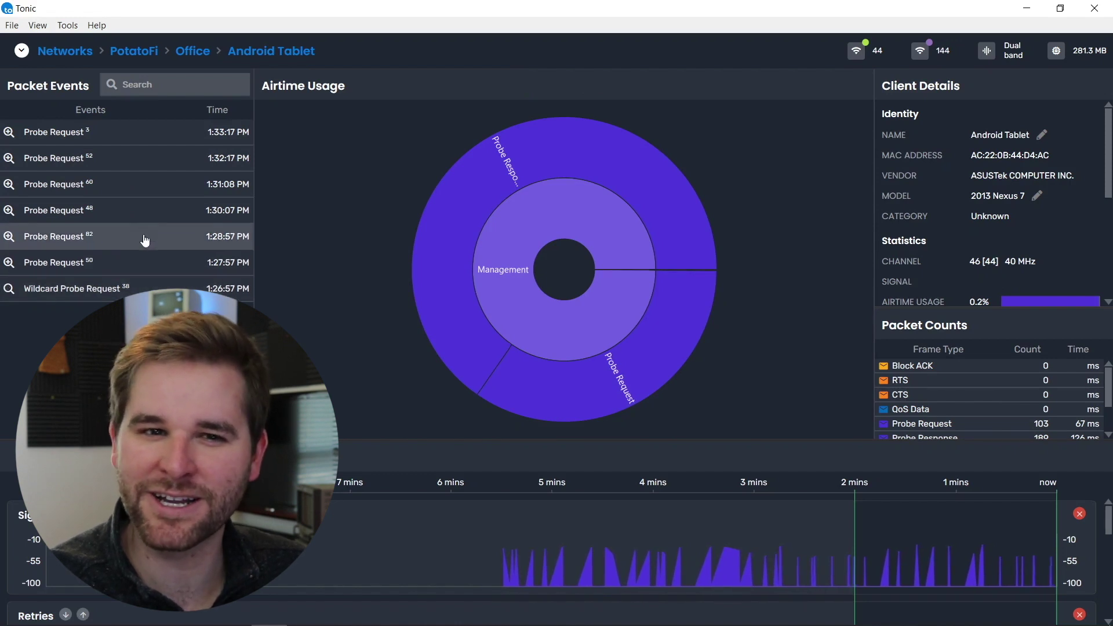
pyautogui.moveTo(532, 207)
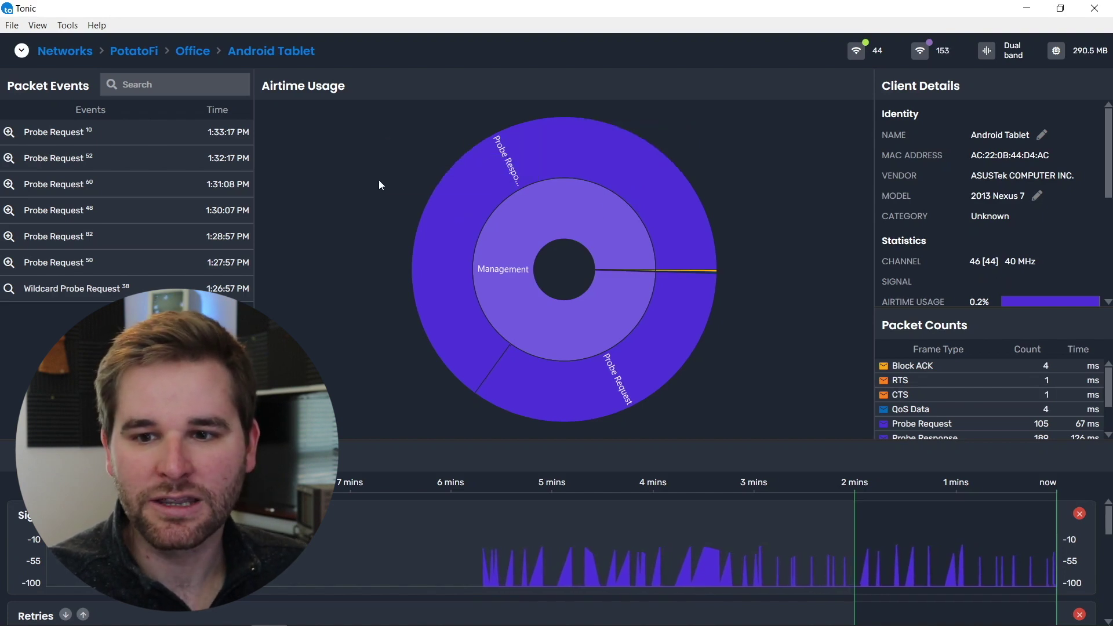
pyautogui.moveTo(945, 307); pyautogui.dragTo(959, 229)
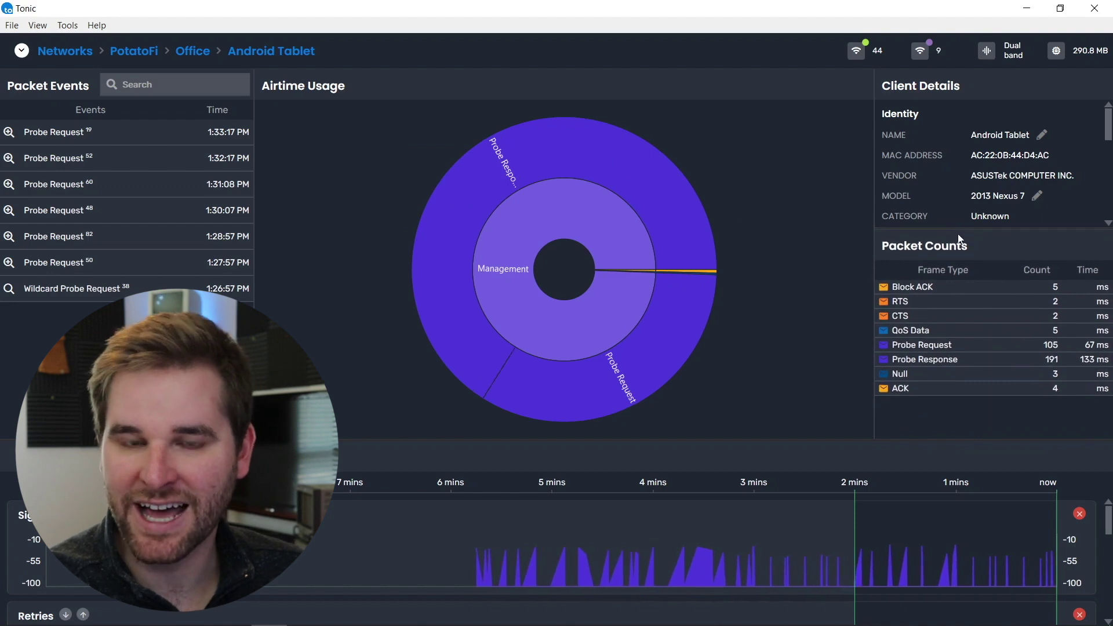
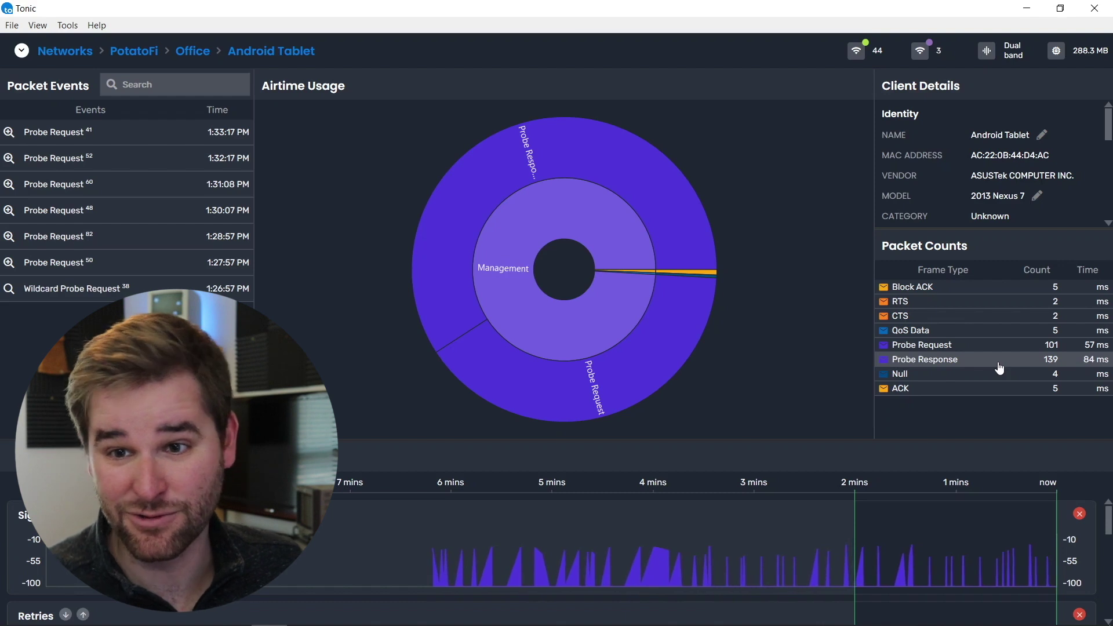
pyautogui.moveTo(555, 206)
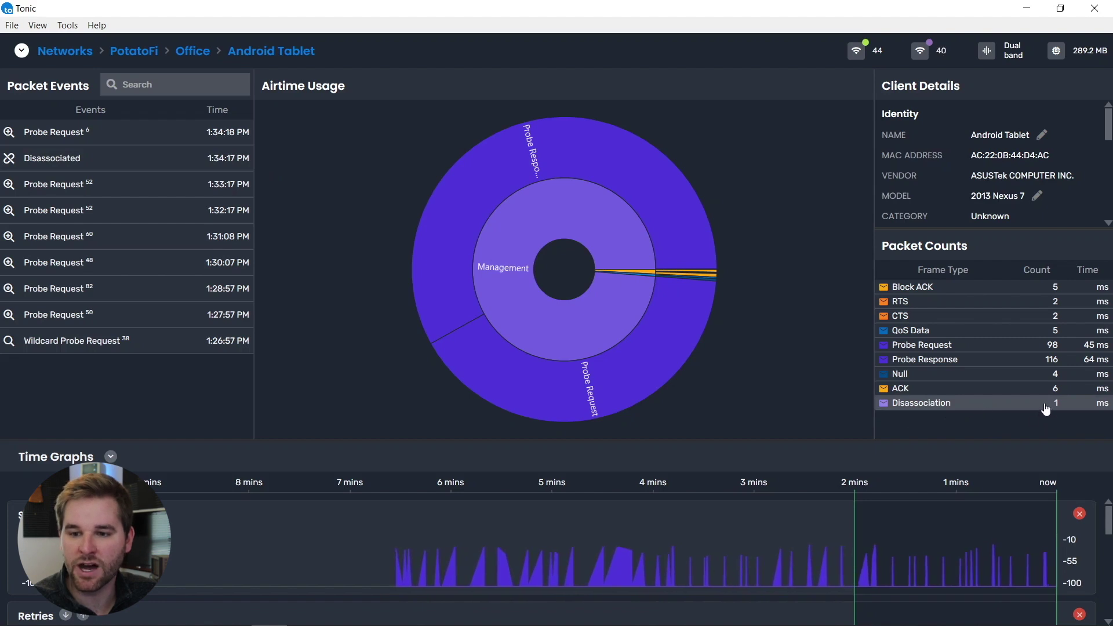
# - Examine the packet flows of the Android Tablet's 1:34:18 PM Probe Request and 1:34:17 PM Disassociated events
pyautogui.click(159, 137)
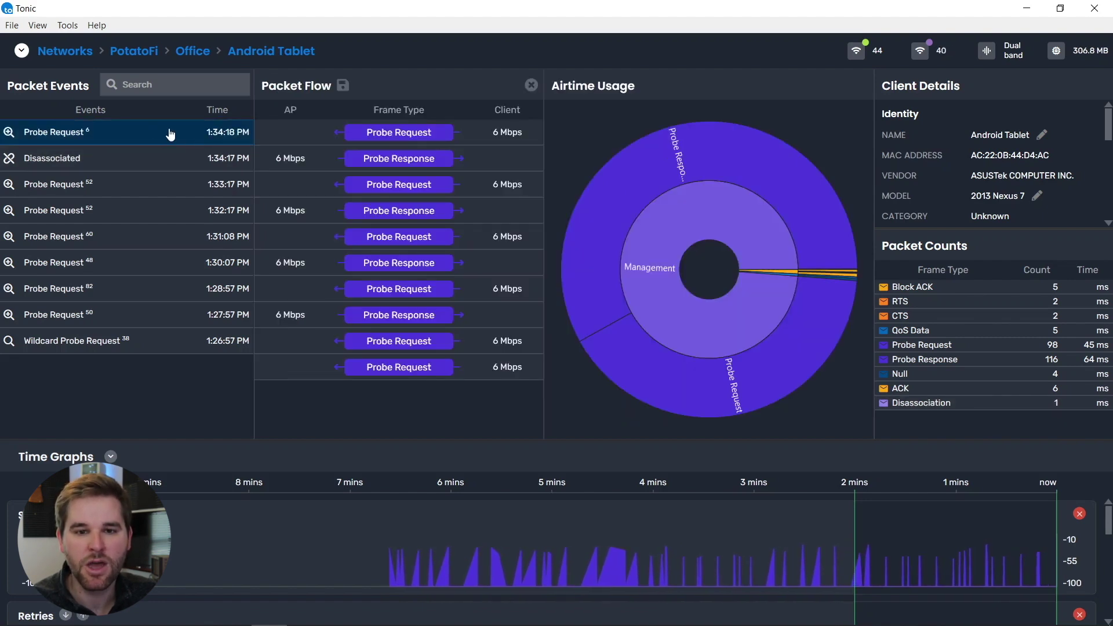
pyautogui.click(143, 168)
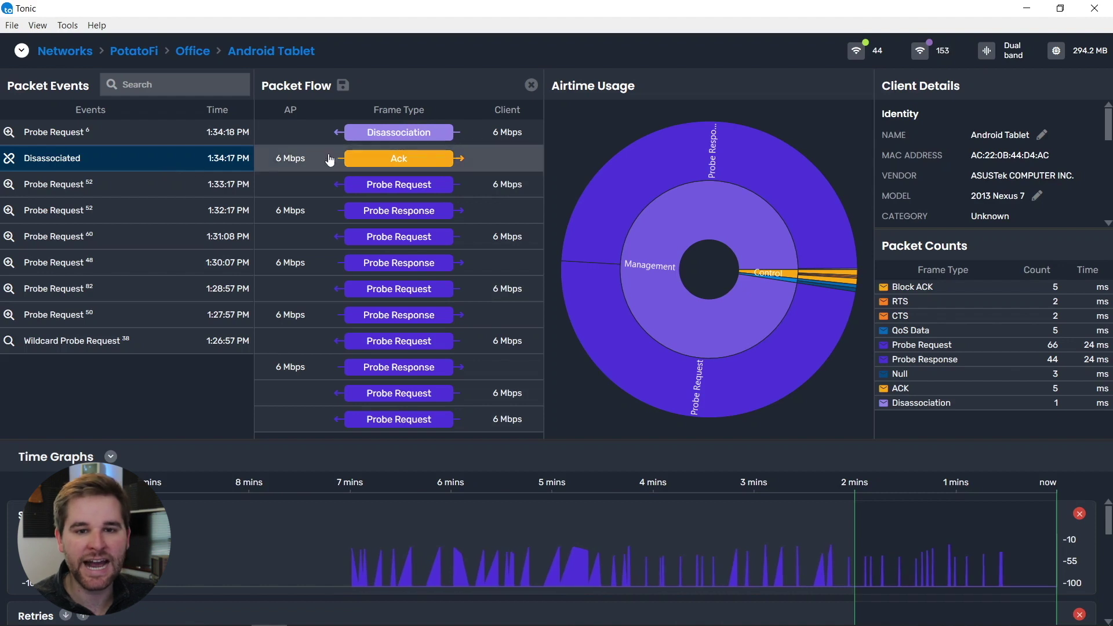
pyautogui.click(153, 137)
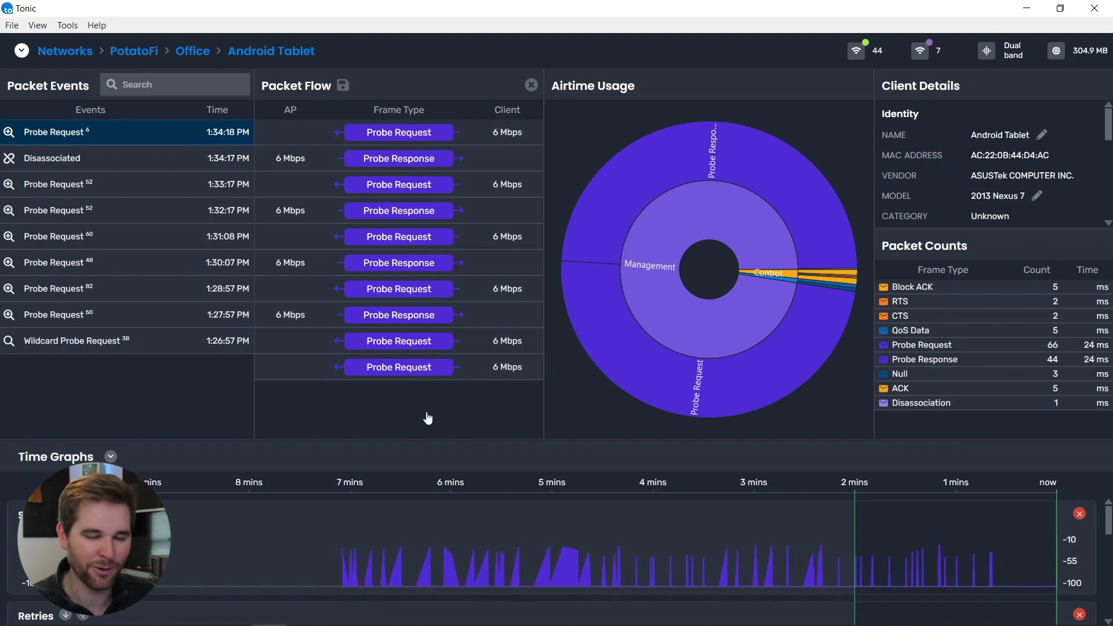
# - Close the packet flow and examine the Android Tablet's Probe Request, Probe Response and QoS Data airtime along with its remaining packet counts
pyautogui.click(531, 85)
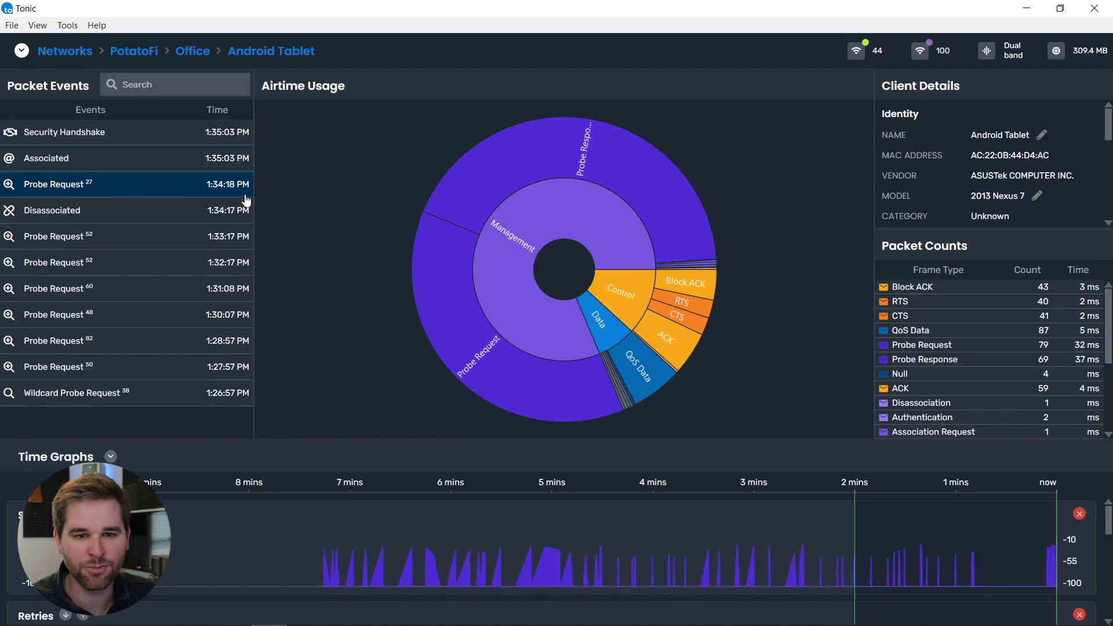
pyautogui.moveTo(453, 347)
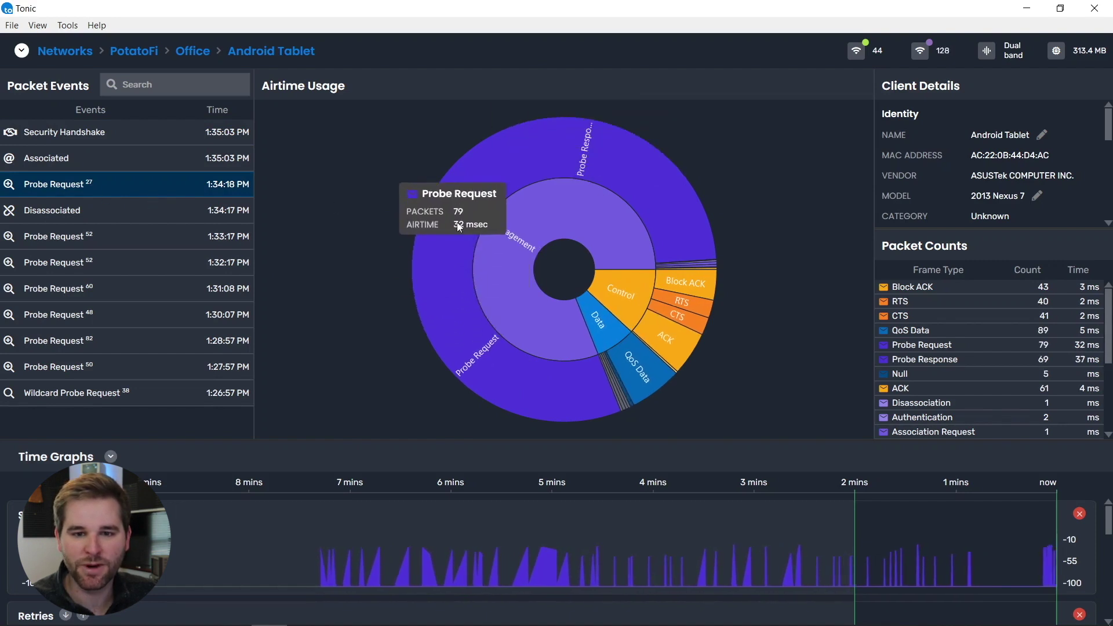
pyautogui.moveTo(478, 200)
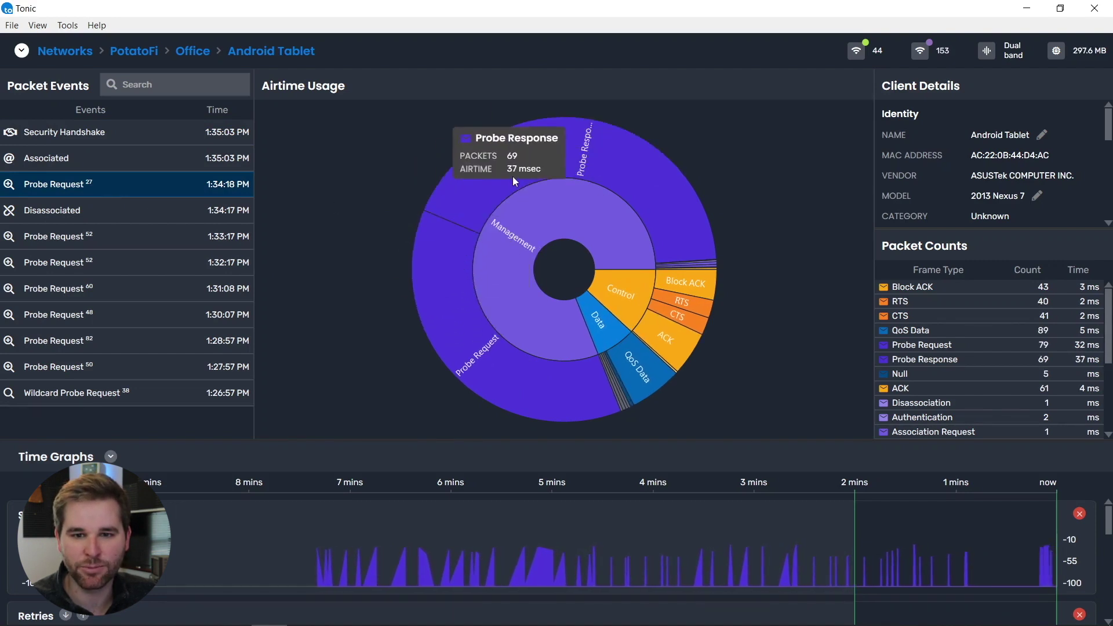
pyautogui.moveTo(625, 294)
pyautogui.moveTo(607, 331)
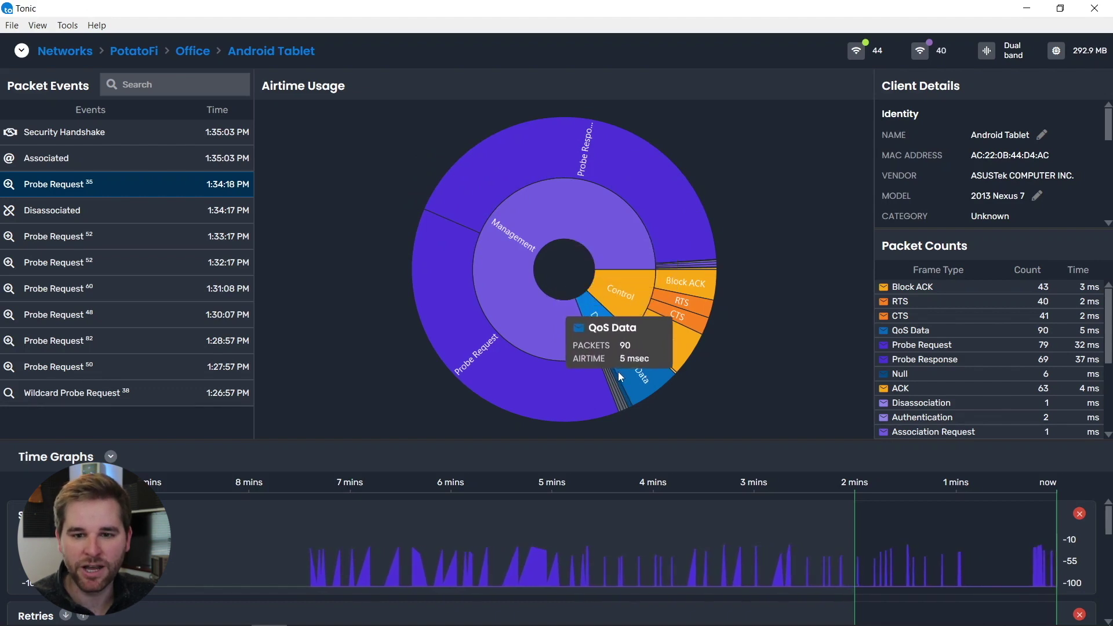
pyautogui.moveTo(627, 374)
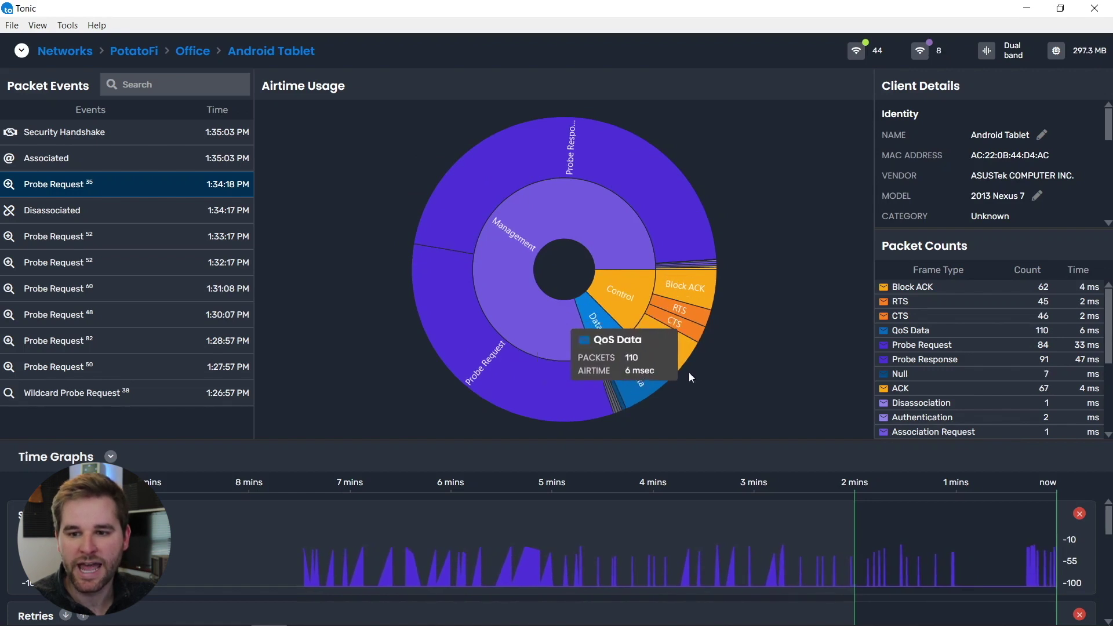
pyautogui.scroll(-4, 972, 338)
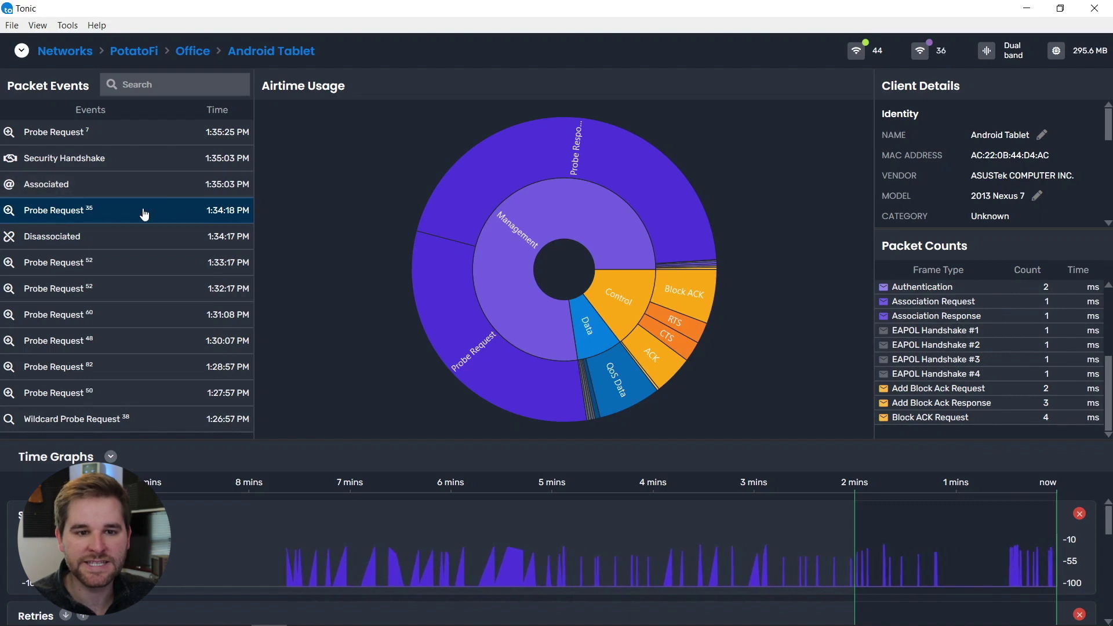
# - Examine the packet flows of the 1:35:03 PM Associated and Security Handshake events, including Handshake #4's details, and the 1:35:25 PM Probe Request event
pyautogui.click(150, 186)
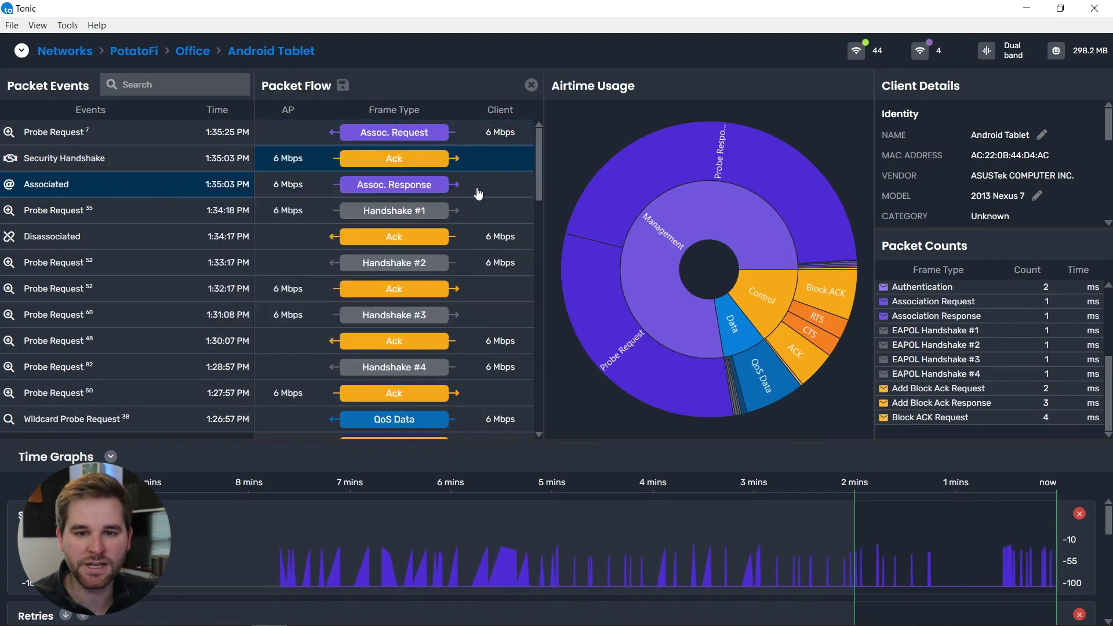
pyautogui.moveTo(509, 191)
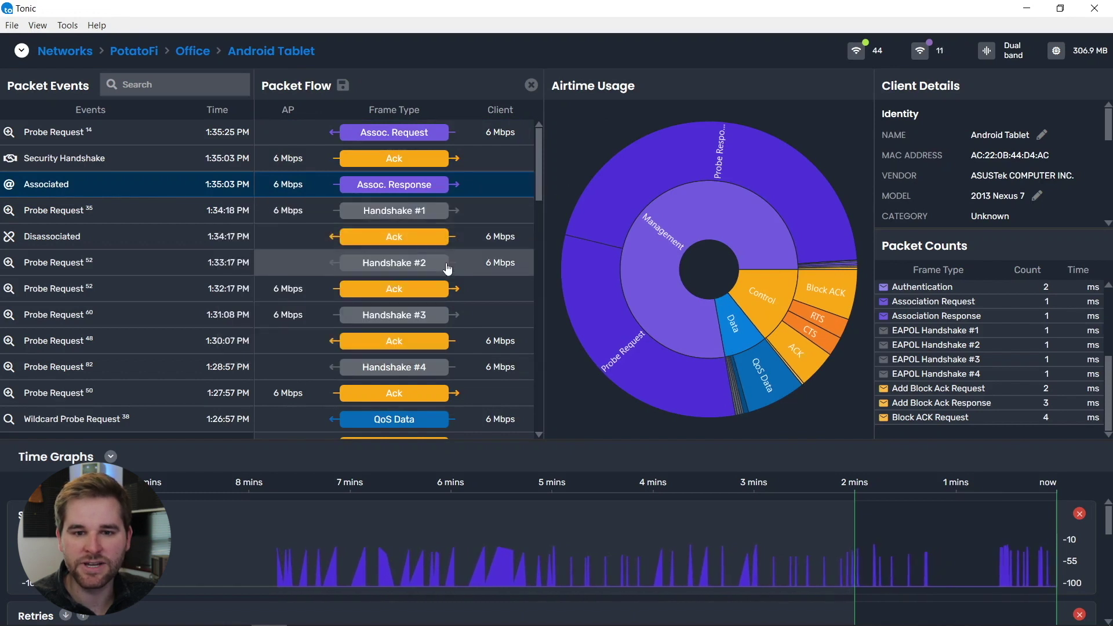
pyautogui.click(140, 166)
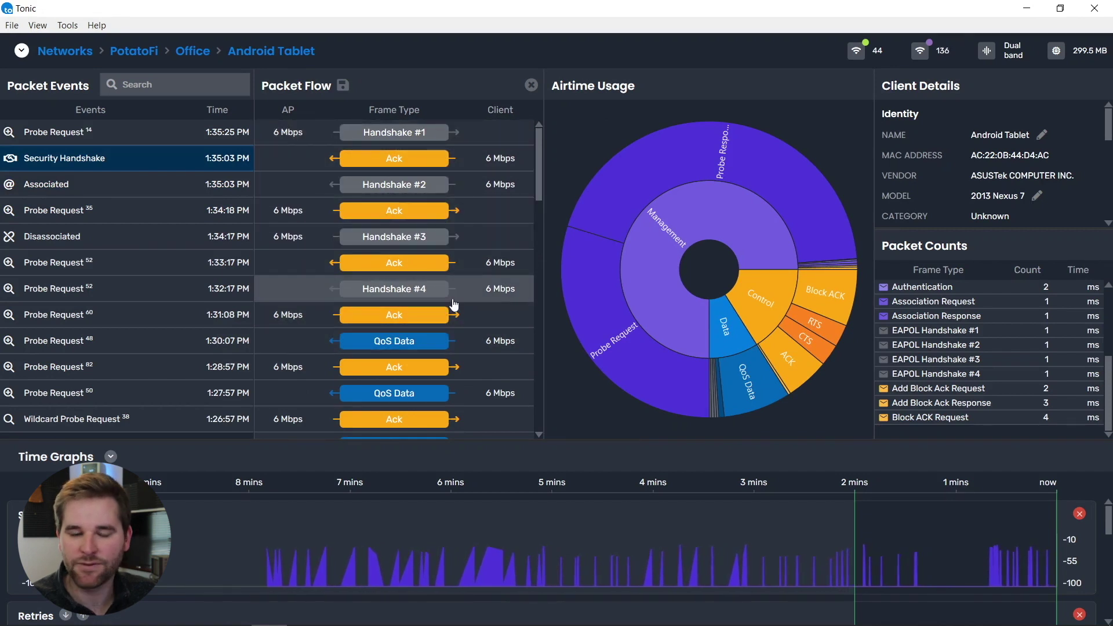
pyautogui.click(470, 292)
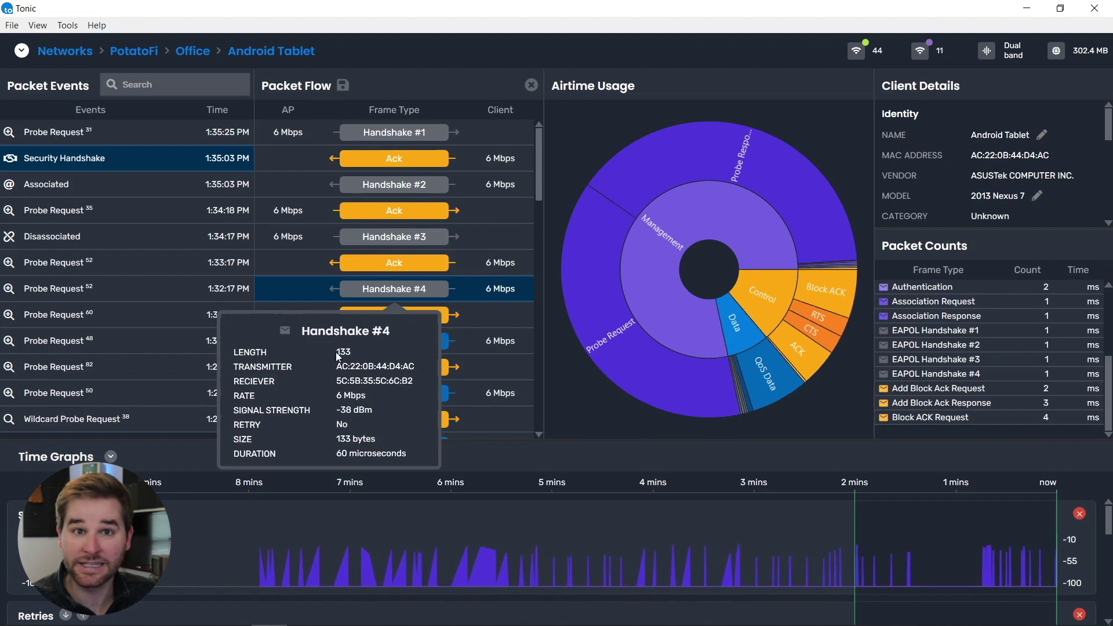
pyautogui.click(488, 343)
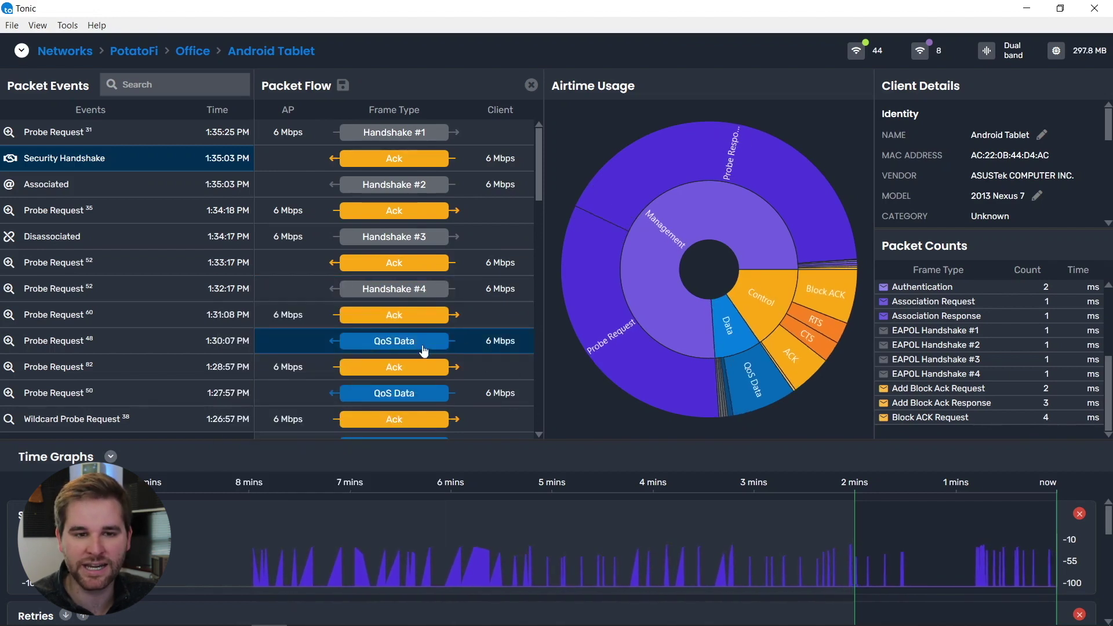
pyautogui.click(180, 140)
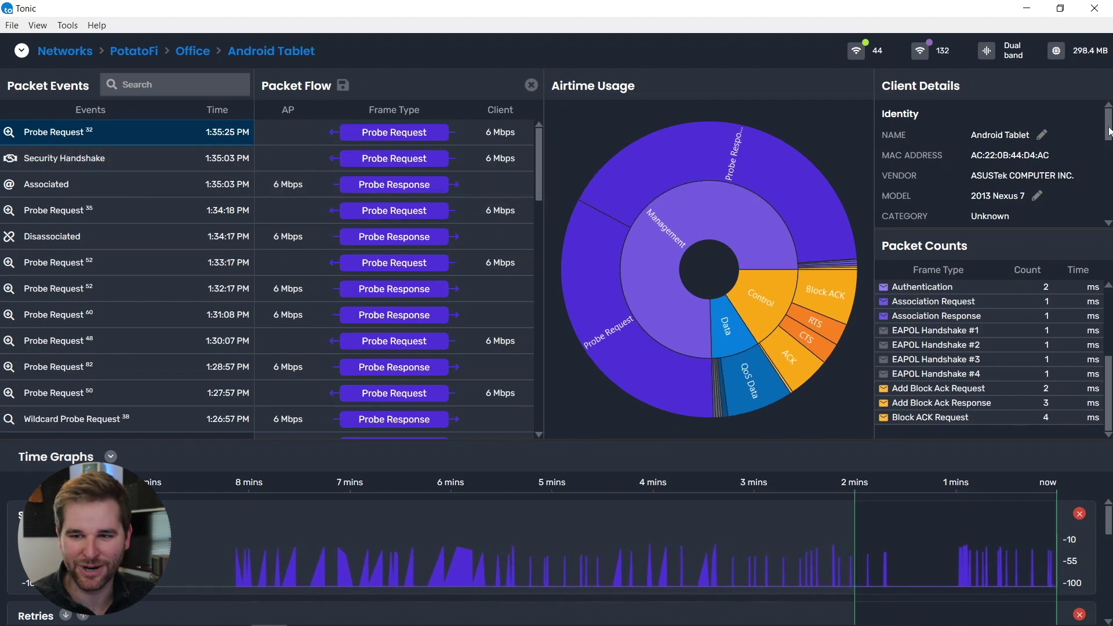
# - Examine the Management, Control, RTS, ACK, QoS Data and EAPOL Handshake segments of the Android Tablet's airtime usage chart
pyautogui.moveTo(1109, 132)
pyautogui.mouseDown()
pyautogui.moveTo(1109, 168)
pyautogui.moveTo(1110, 116)
pyautogui.mouseUp()
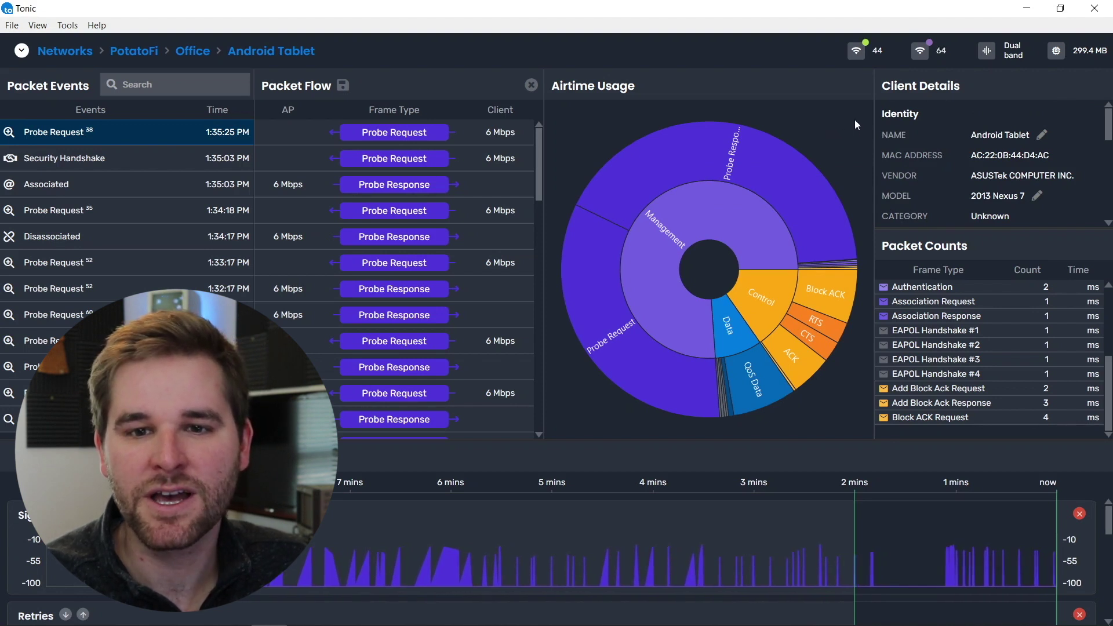
pyautogui.moveTo(753, 244)
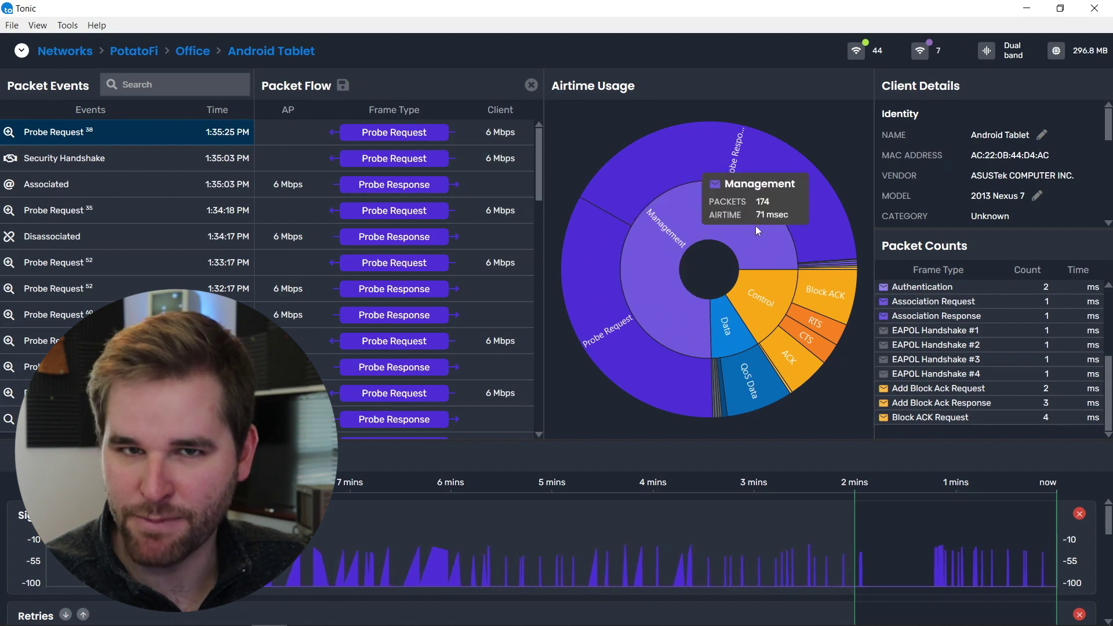
pyautogui.moveTo(767, 287)
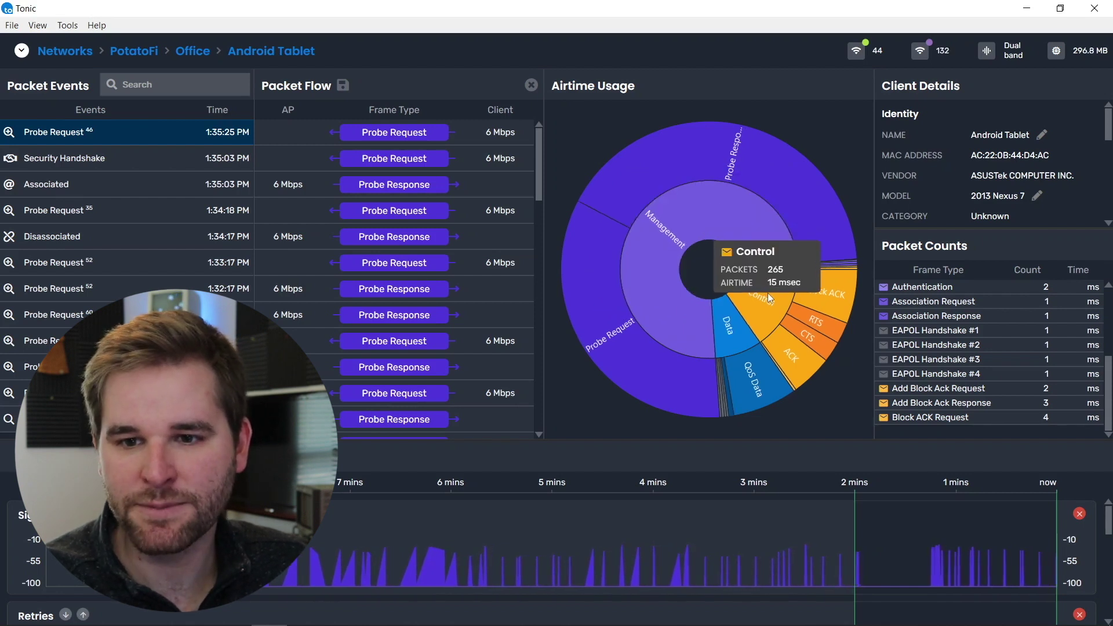
pyautogui.moveTo(820, 326)
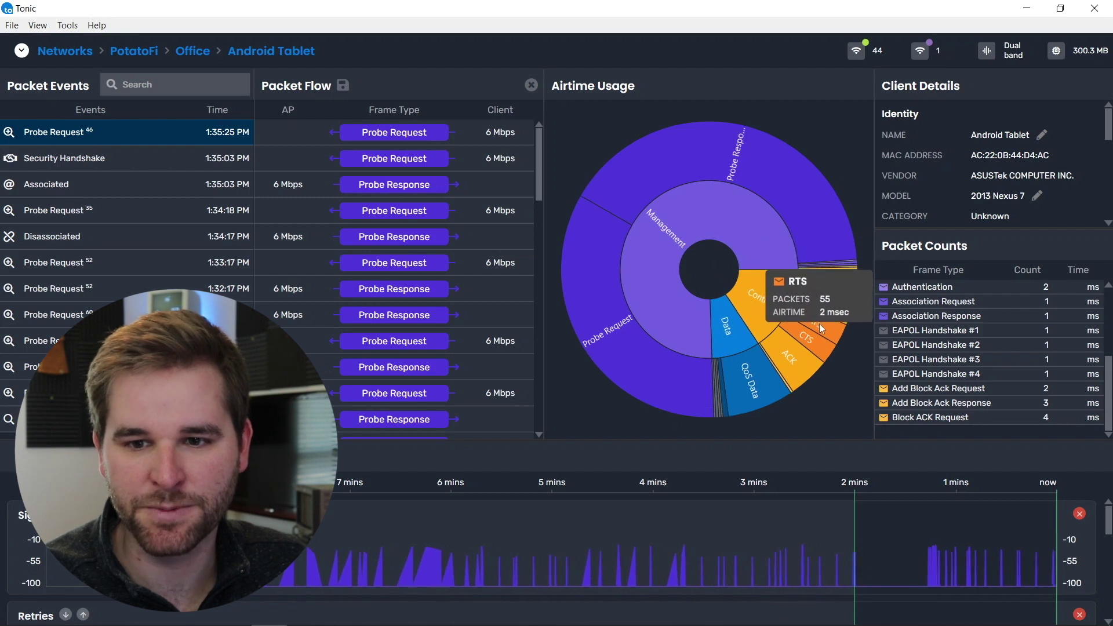
pyautogui.moveTo(785, 363)
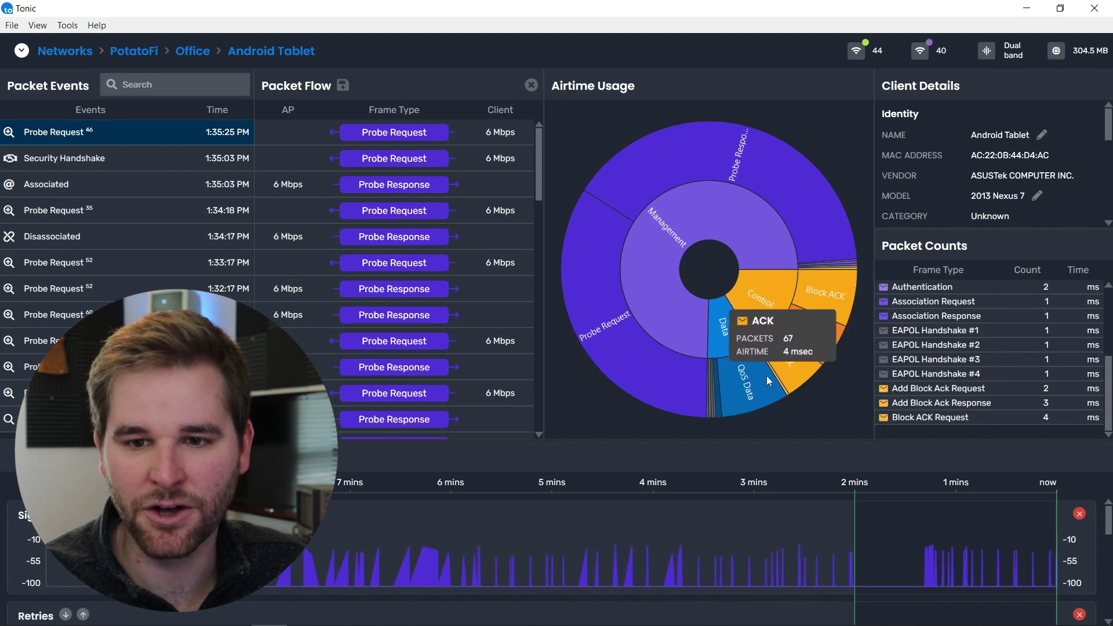
pyautogui.moveTo(750, 388)
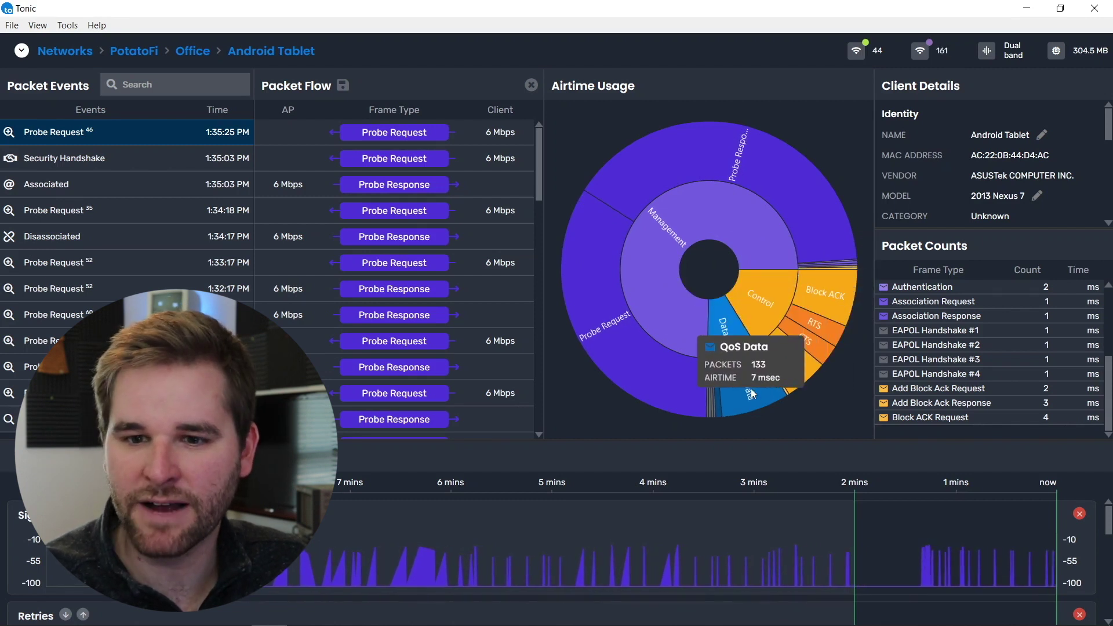
pyautogui.moveTo(720, 409)
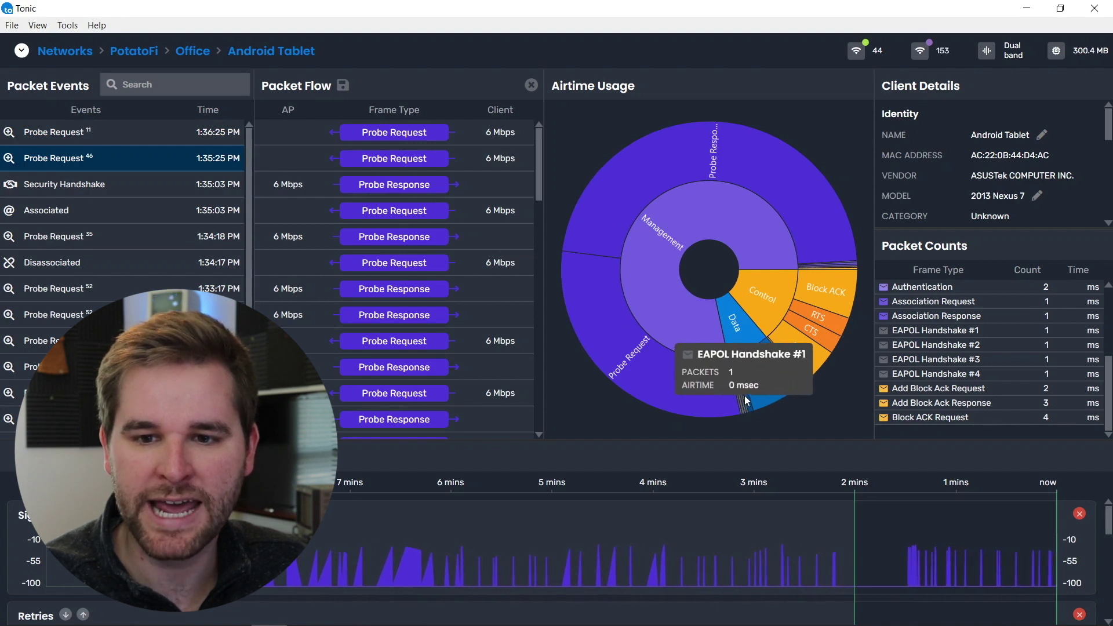
pyautogui.moveTo(640, 334)
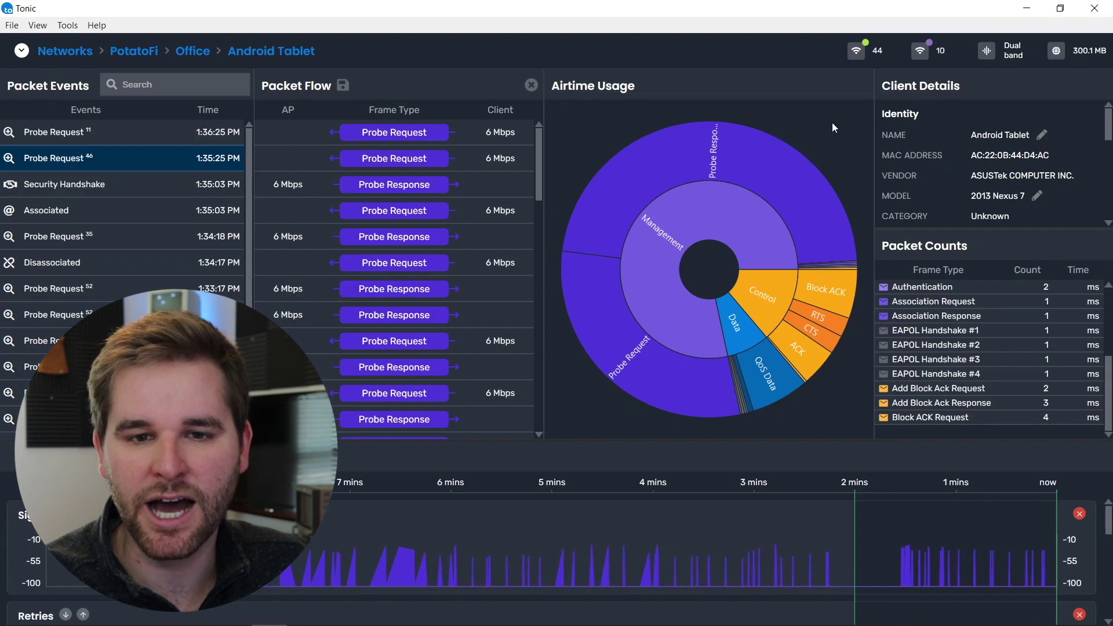
# - Open the 1:35:03 PM Security Handshake event's packet flow and send the full PCAP to Wireshark
pyautogui.click(207, 186)
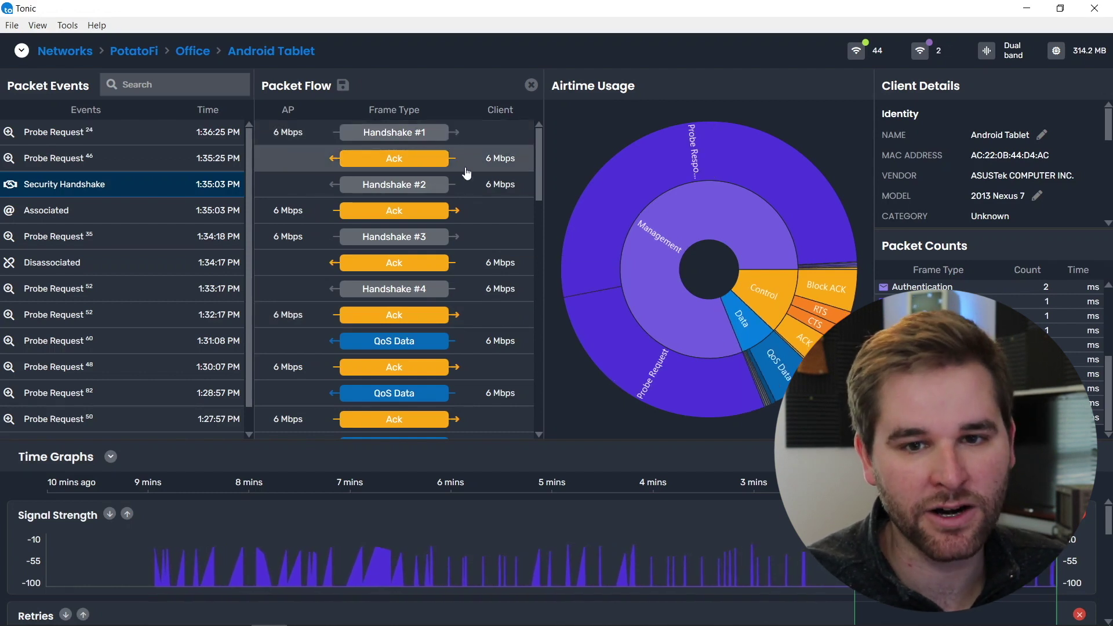
pyautogui.click(12, 26)
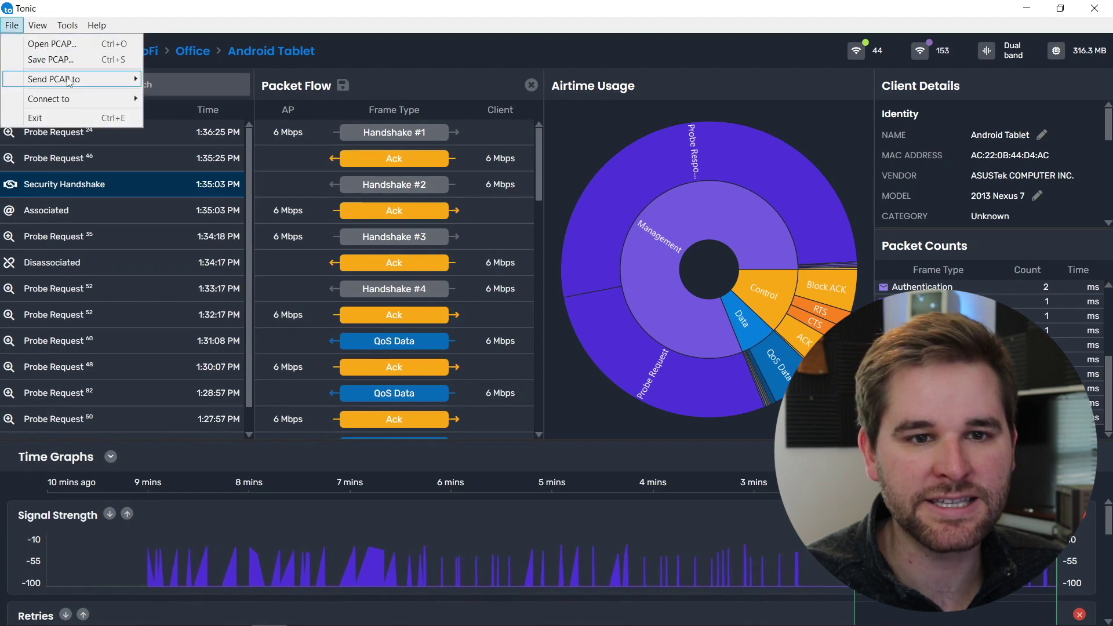
pyautogui.moveTo(68, 81)
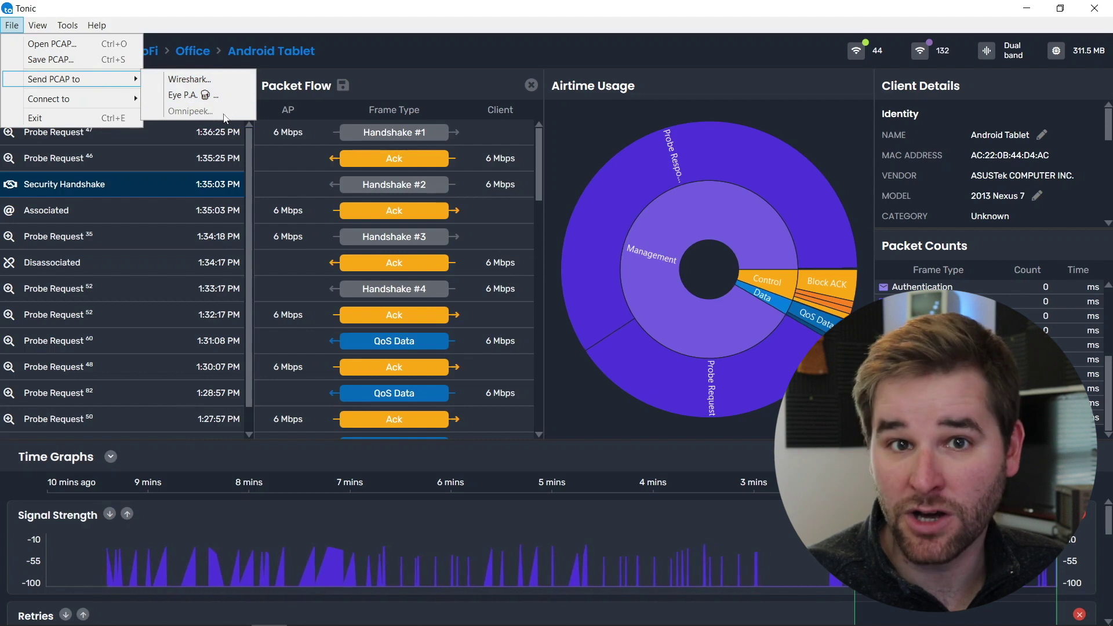
pyautogui.click(225, 82)
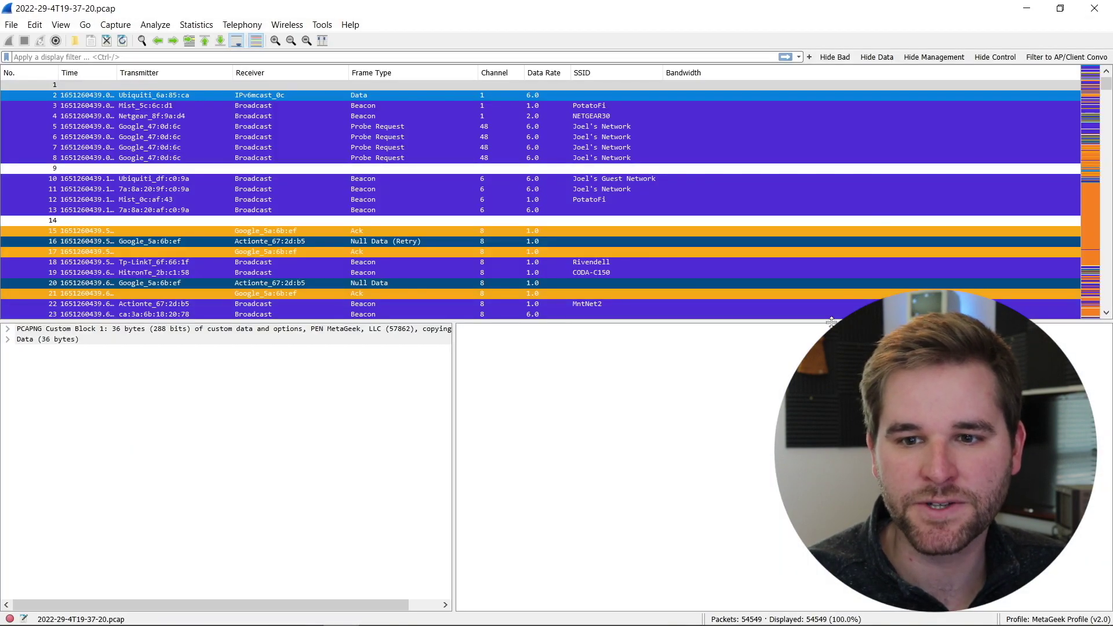
# - Enlarge Wireshark's packet list and browse the frames of the full capture
pyautogui.moveTo(831, 322); pyautogui.dragTo(832, 493)
pyautogui.scroll(-20, 1107, 103)
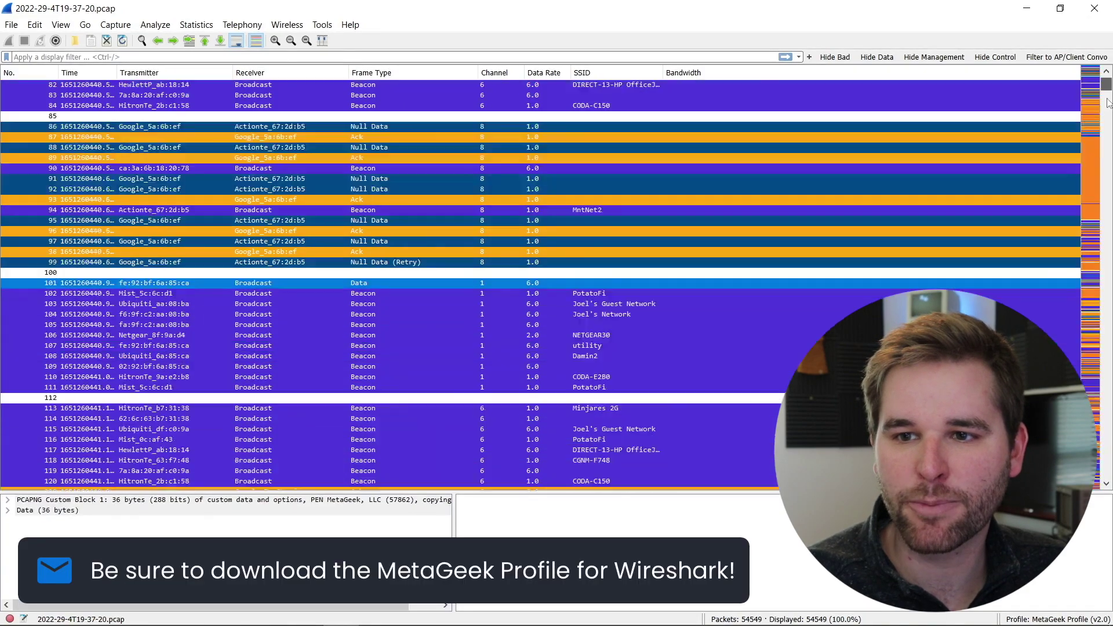
pyautogui.moveTo(1107, 103); pyautogui.dragTo(1107, 203)
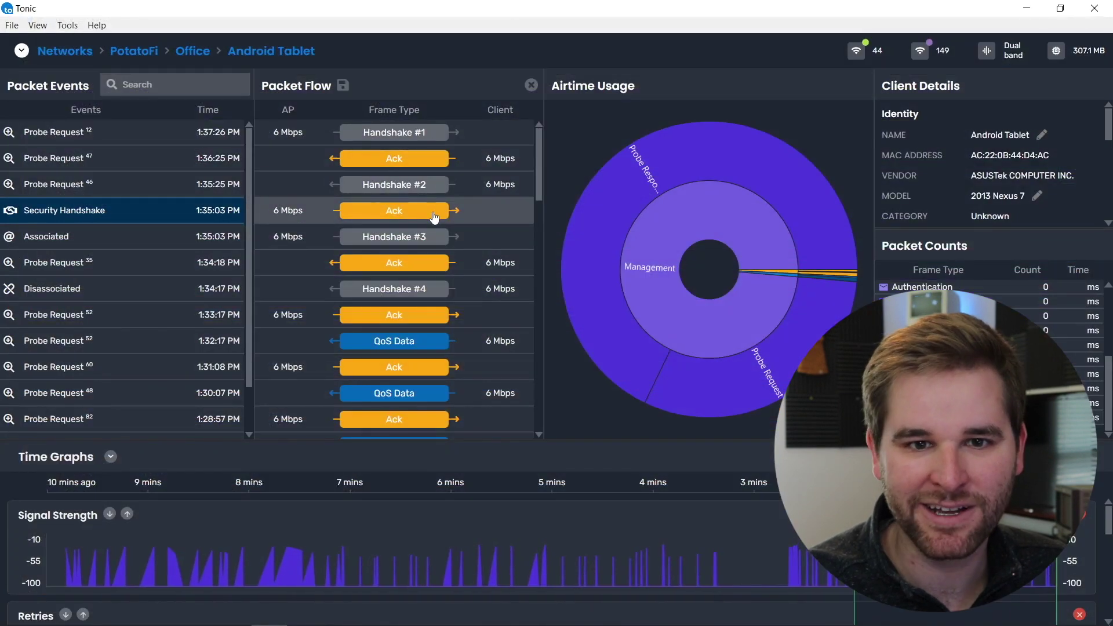
# - Send the Security Handshake's packet flow from Tonic to Wireshark and expand frame 6's 802.1X Authentication section in an enlarged details pane
pyautogui.click(343, 86)
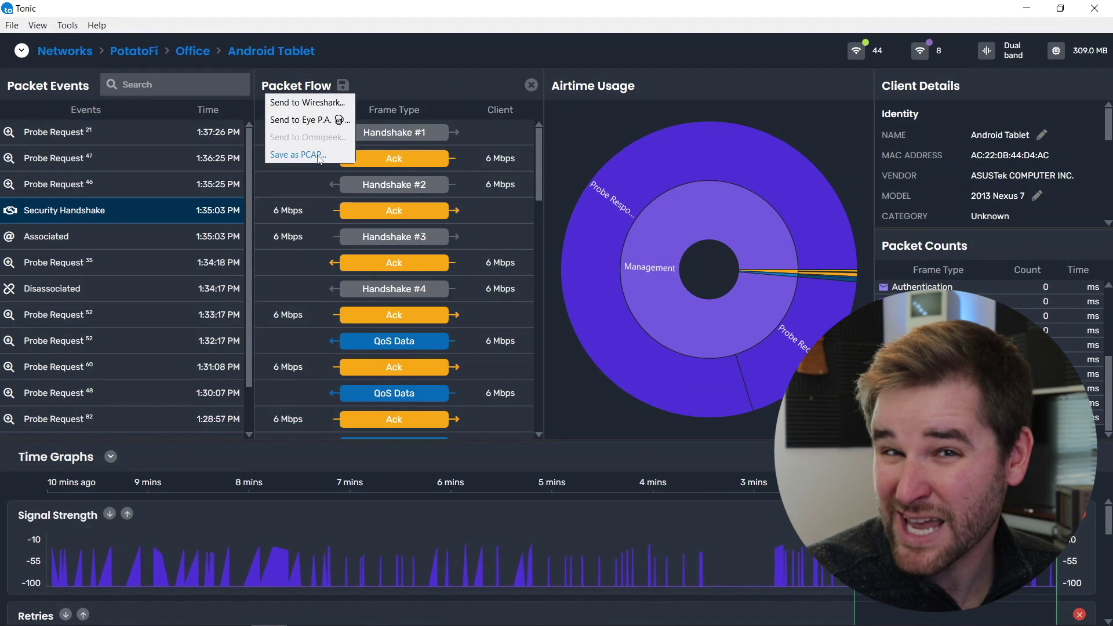
pyautogui.click(321, 103)
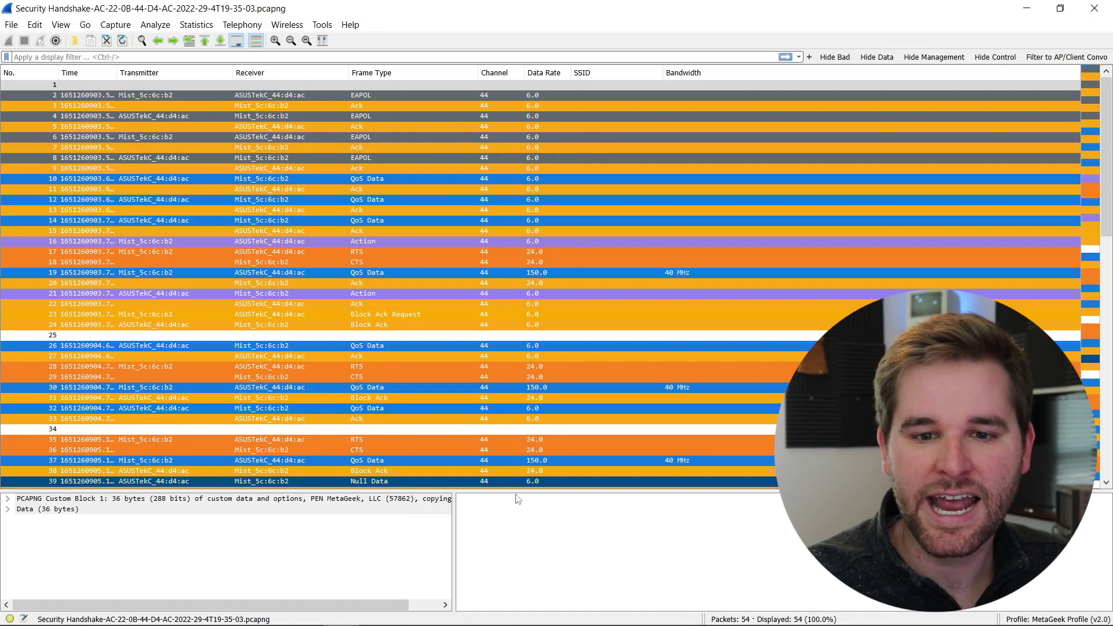
pyautogui.moveTo(515, 490); pyautogui.dragTo(515, 308)
pyautogui.moveTo(454, 402); pyautogui.dragTo(554, 402)
pyautogui.click(382, 138)
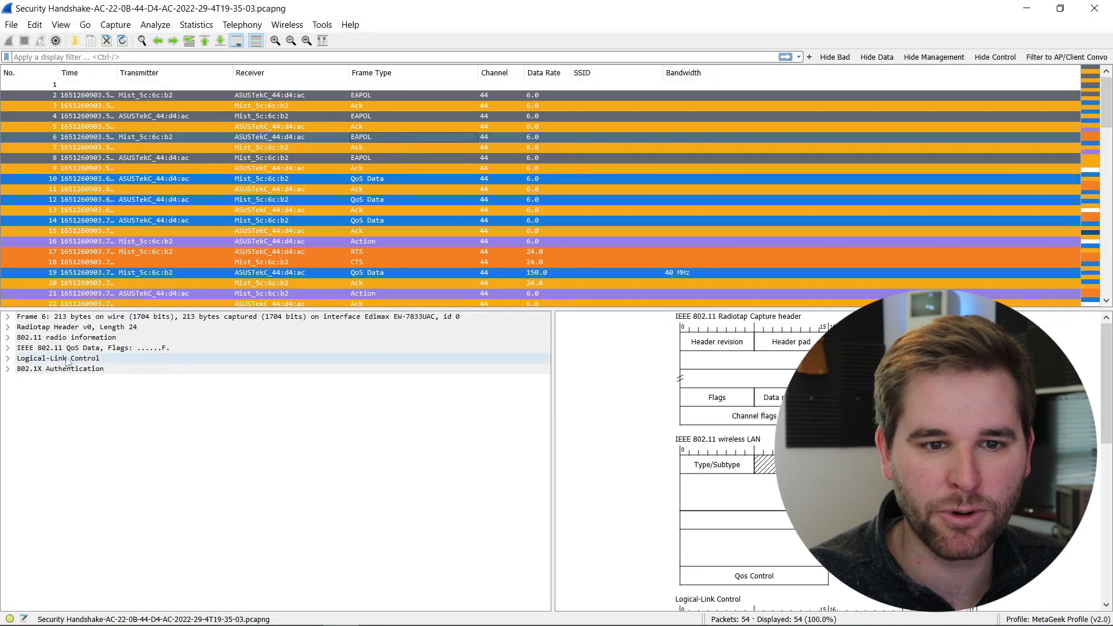
pyautogui.click(8, 370)
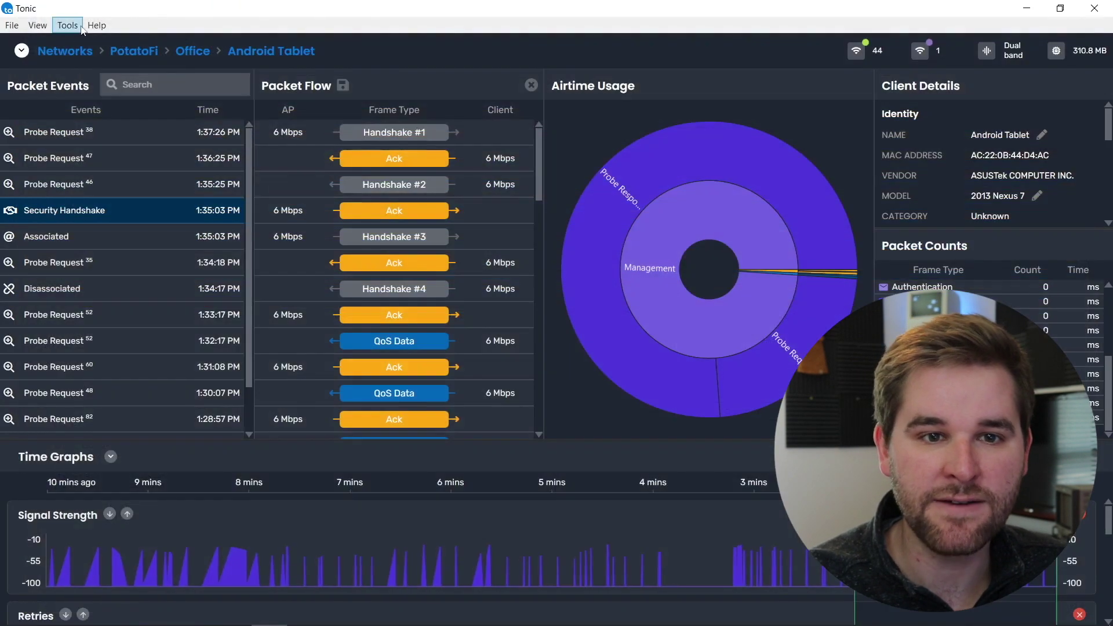
# - Open Tonic's temporary PCAP folder and look through the saved full captures and event captures
pyautogui.click(67, 25)
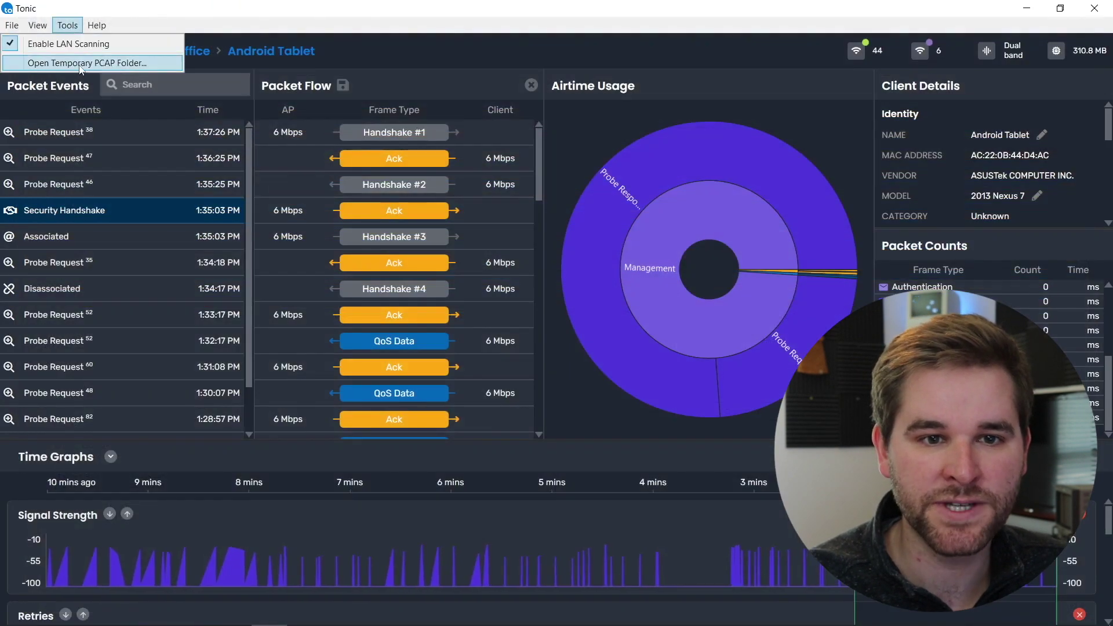
pyautogui.click(83, 63)
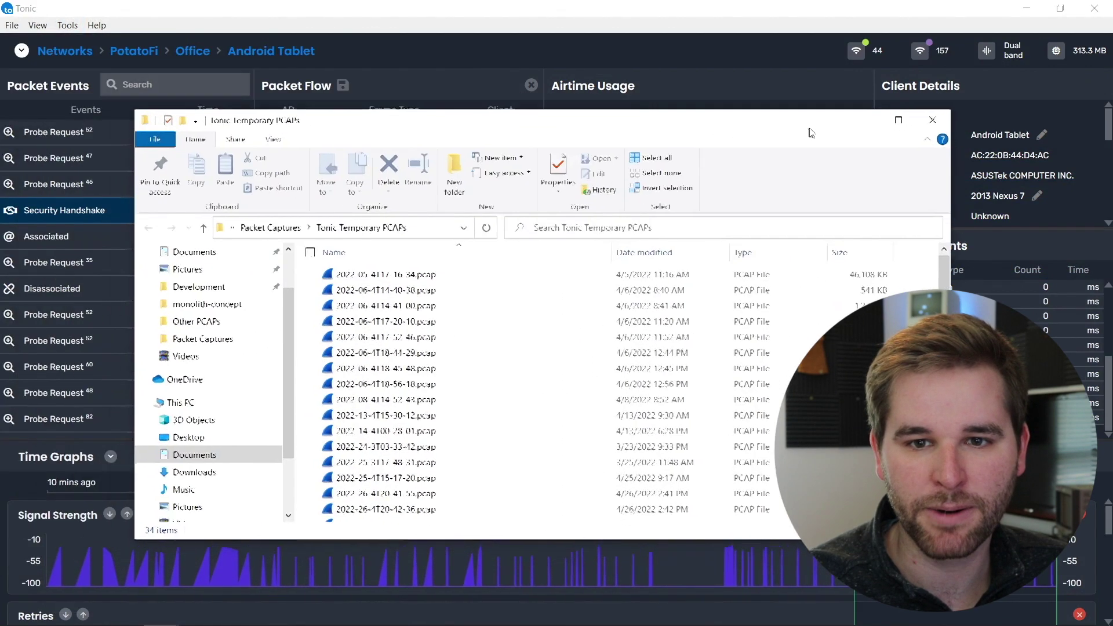
pyautogui.scroll(-4, 952, 251)
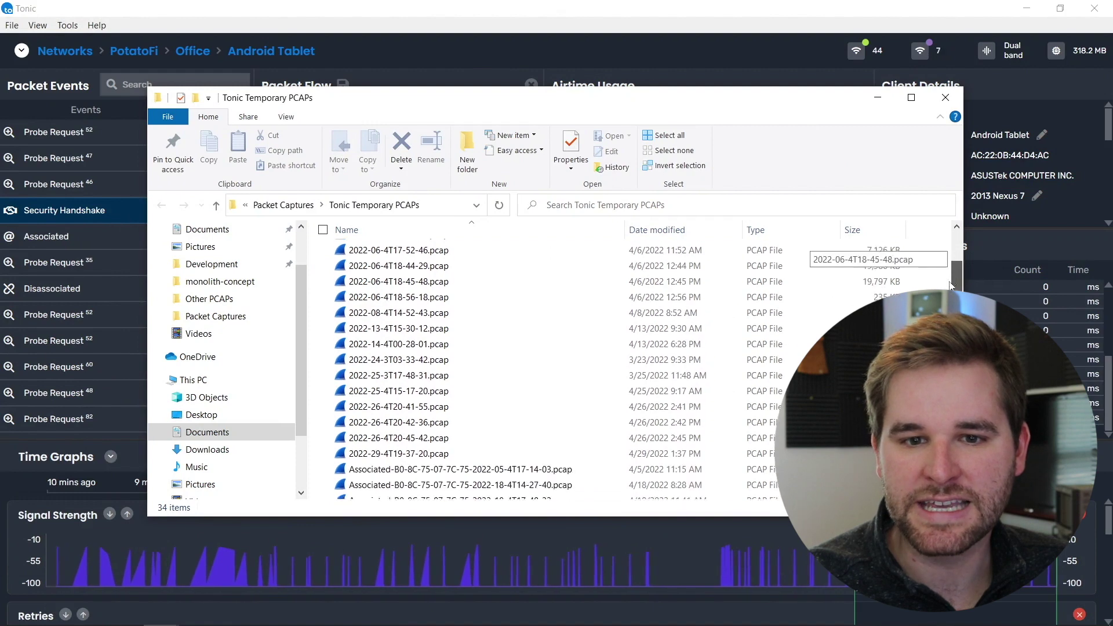
pyautogui.scroll(-2, 809, 249)
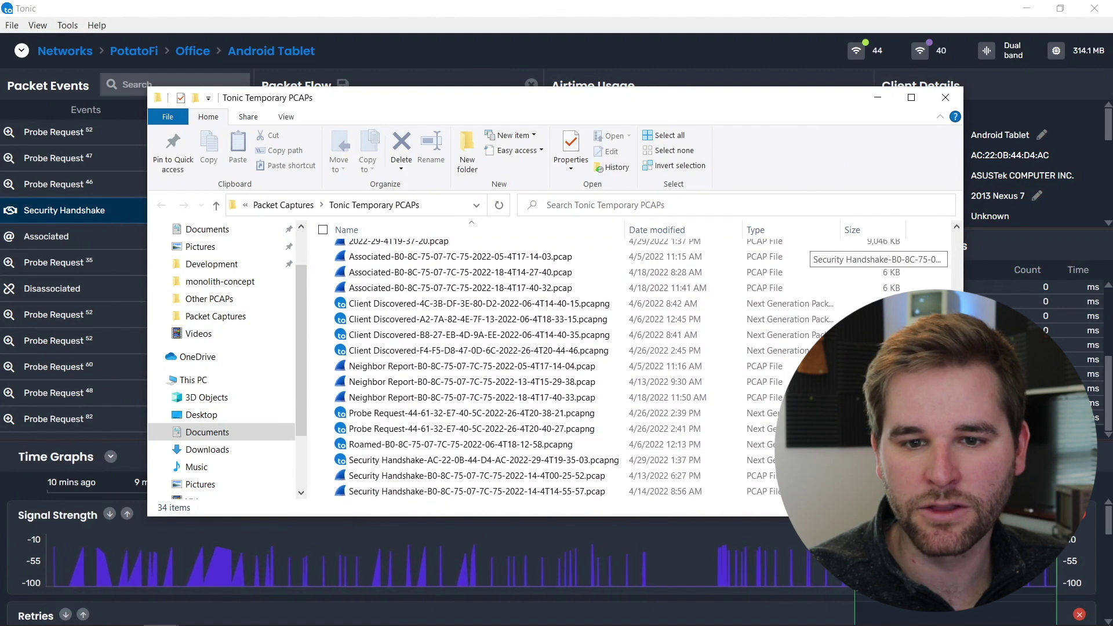
pyautogui.scroll(6, 809, 251)
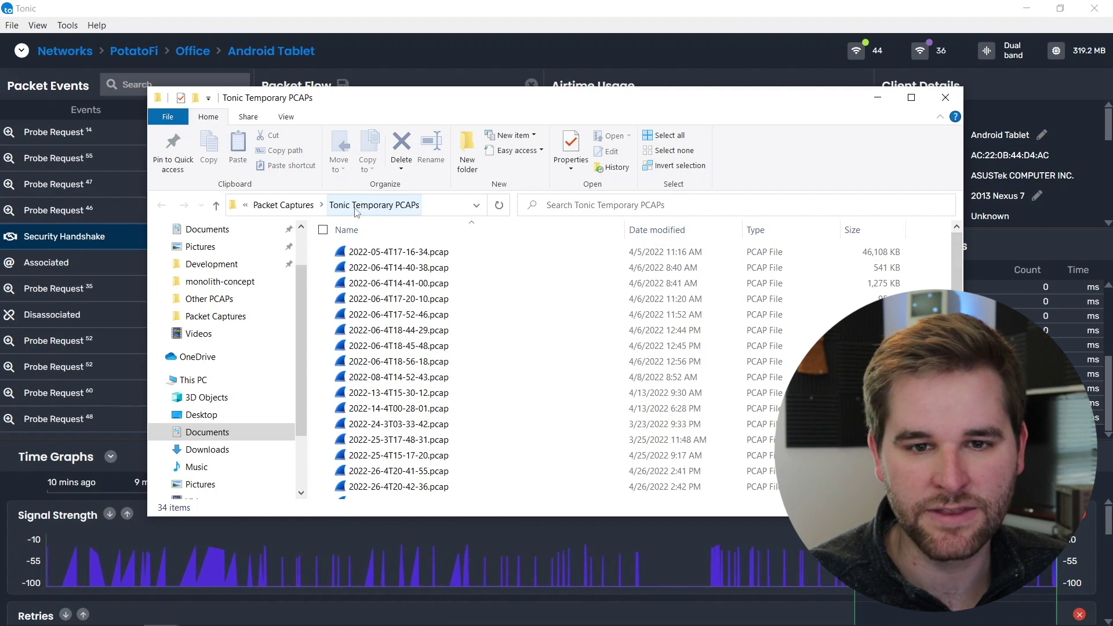
# - Close the temporary PCAP folder and review the Android Tablet's Client Details and Packet Counts, enlarging each pane in turn
pyautogui.click(947, 98)
pyautogui.moveTo(541, 178); pyautogui.dragTo(539, 154)
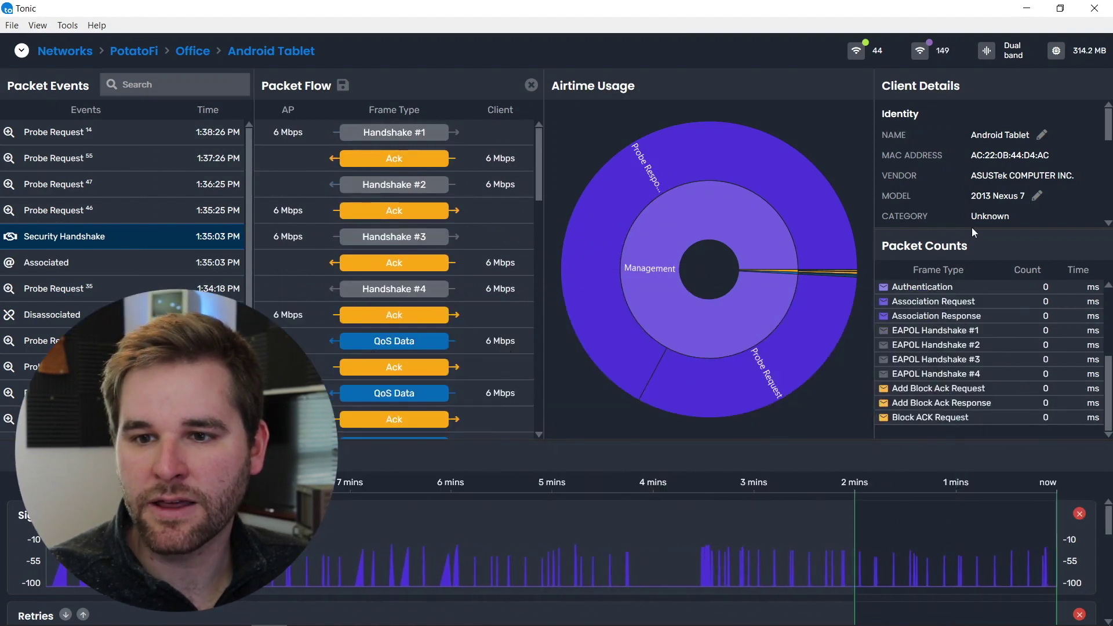
pyautogui.moveTo(972, 229); pyautogui.dragTo(985, 355)
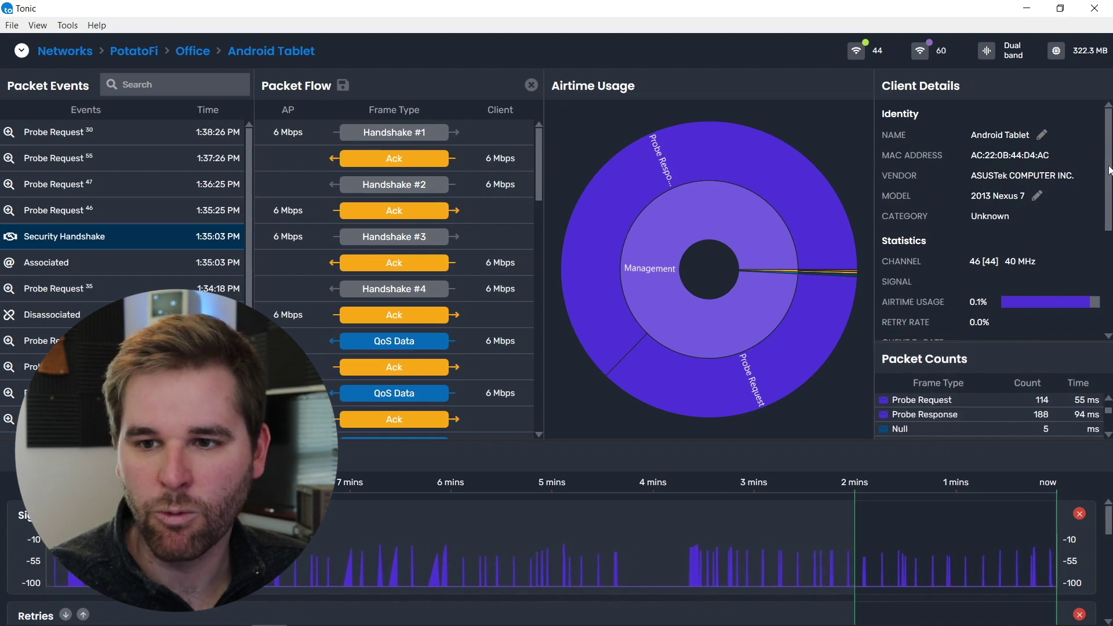
pyautogui.moveTo(1110, 170); pyautogui.dragTo(1109, 268)
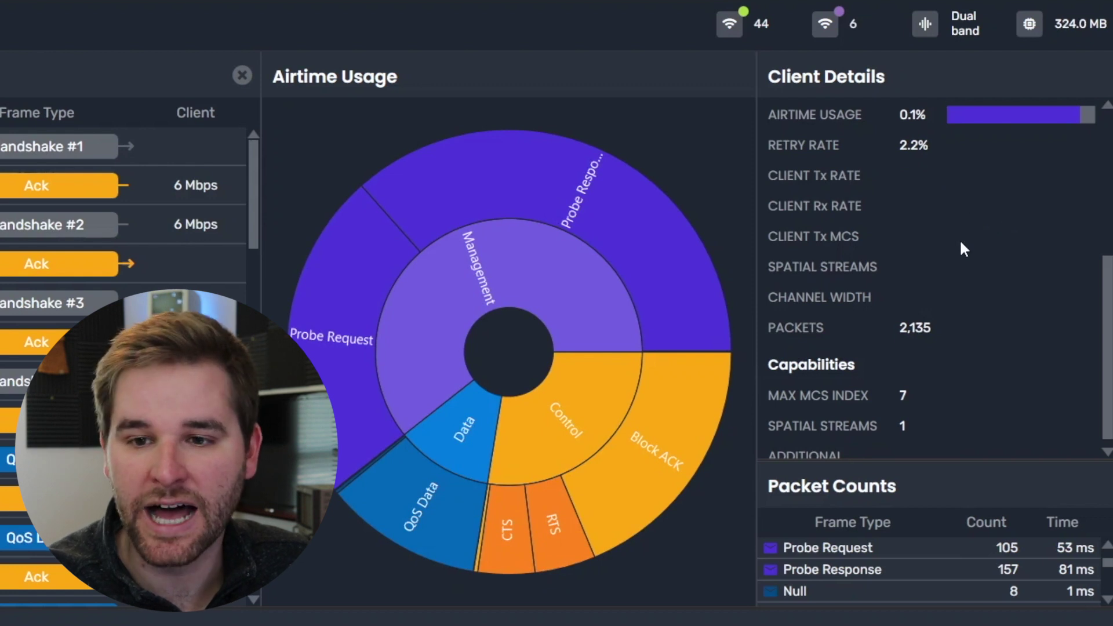
pyautogui.scroll(-1, 1111, 290)
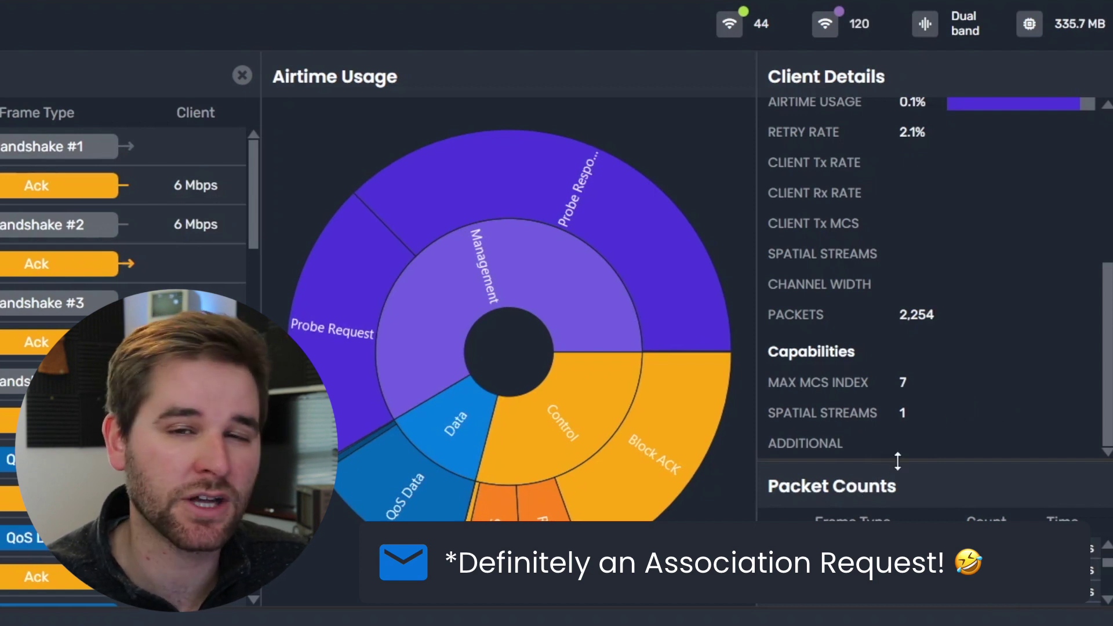
pyautogui.moveTo(898, 462); pyautogui.dragTo(898, 339)
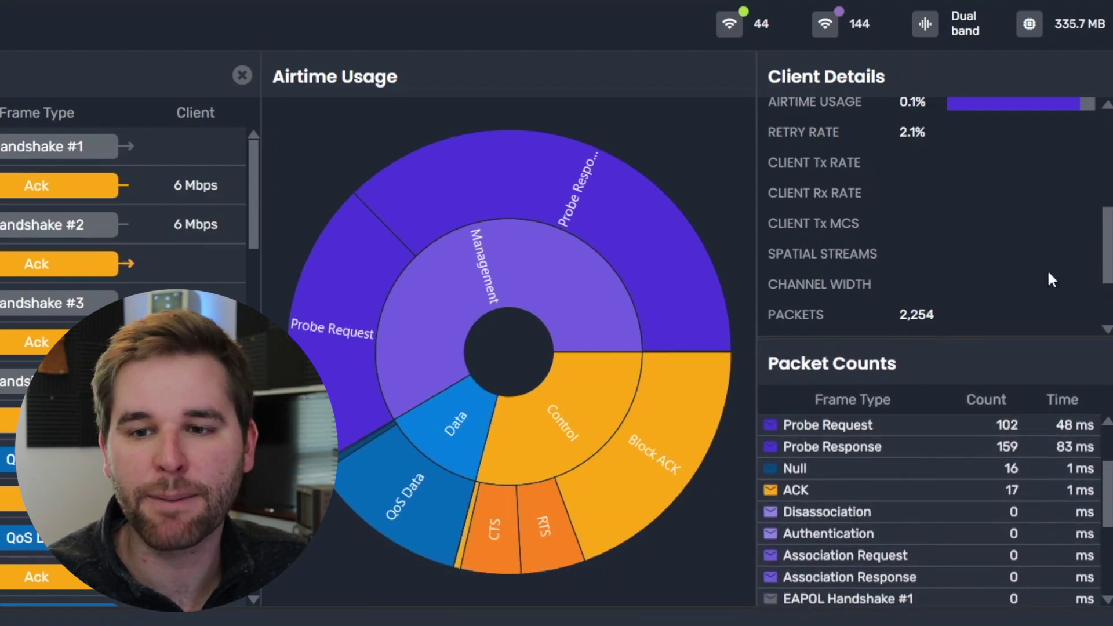
pyautogui.moveTo(1007, 338); pyautogui.dragTo(1007, 132)
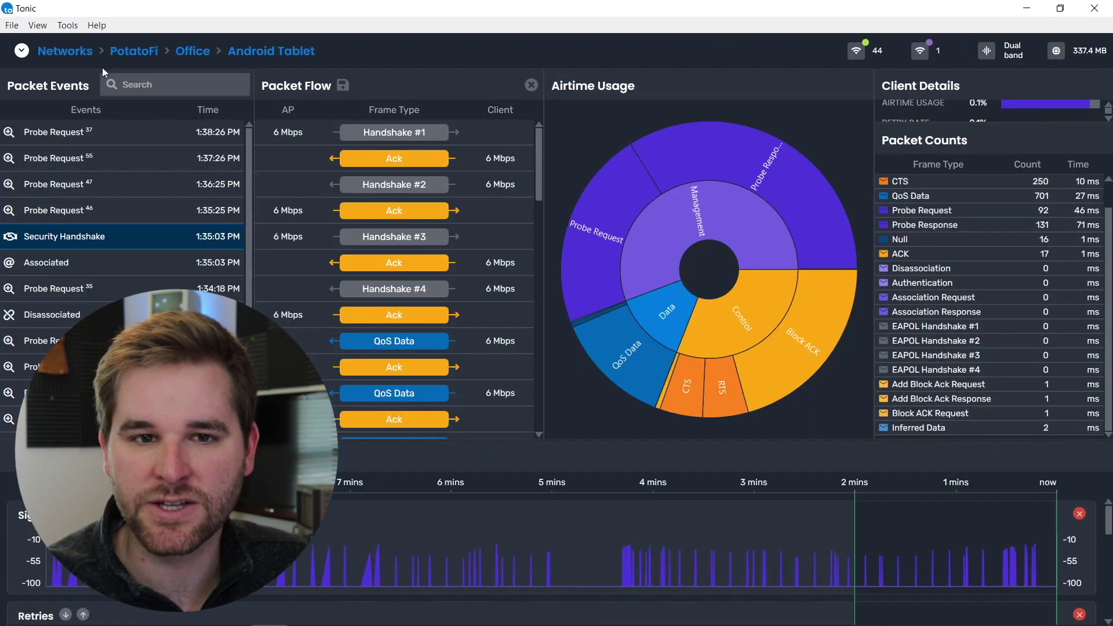
# - Set the view timeframe to 10 minutes for the Android Tablet's airtime and packet counts
pyautogui.click(38, 25)
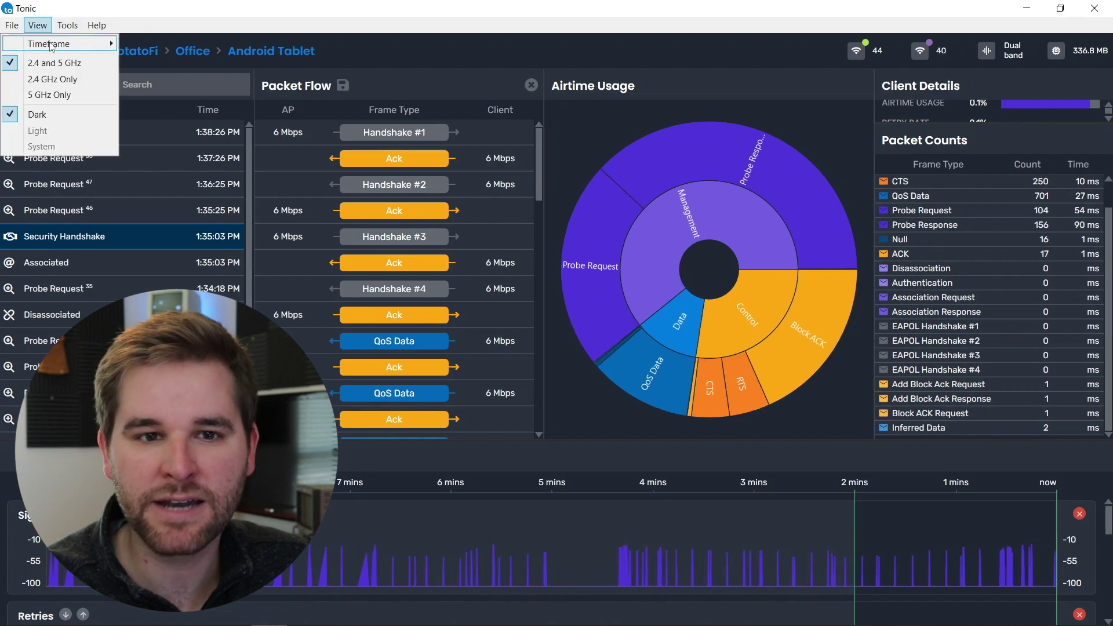
pyautogui.moveTo(64, 43)
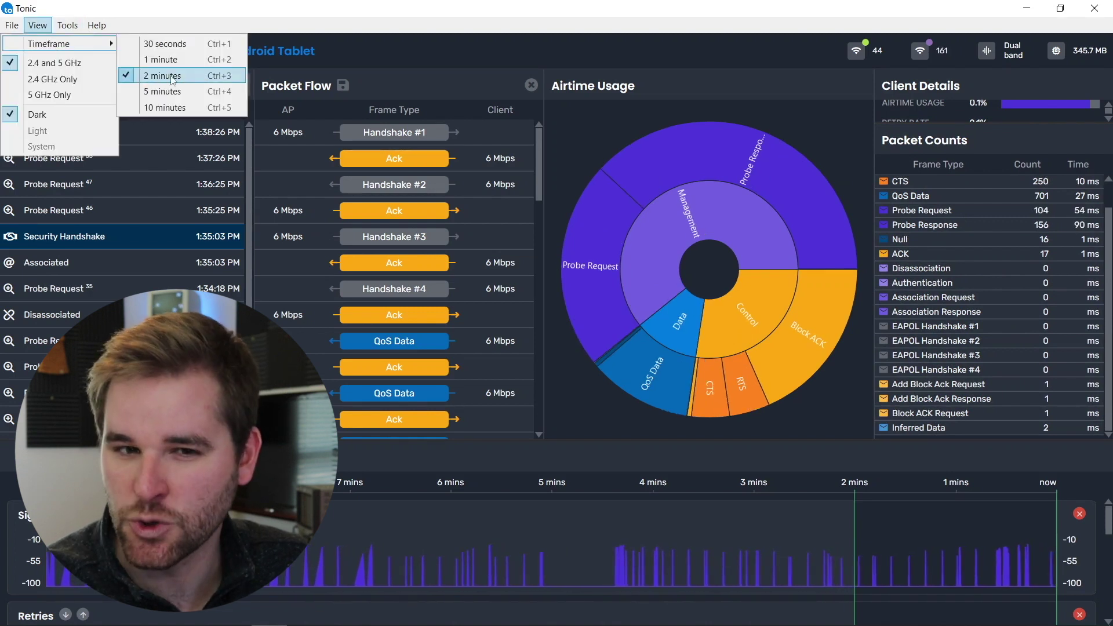
pyautogui.click(167, 108)
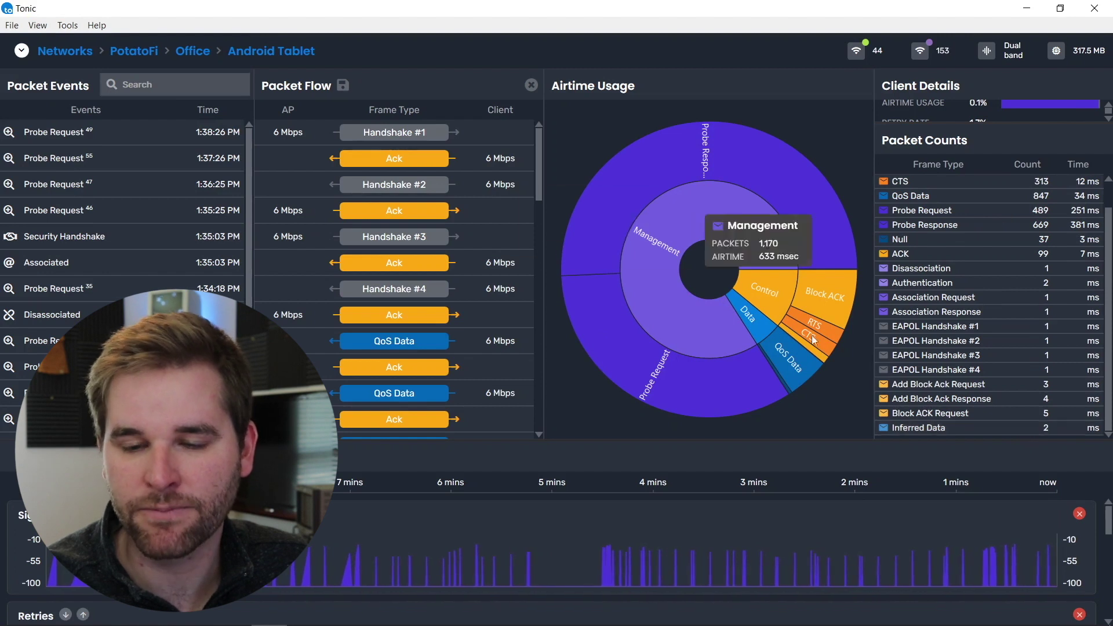
# - Return the view timeframe to 2 minutes
pyautogui.click(63, 26)
pyautogui.moveTo(36, 31)
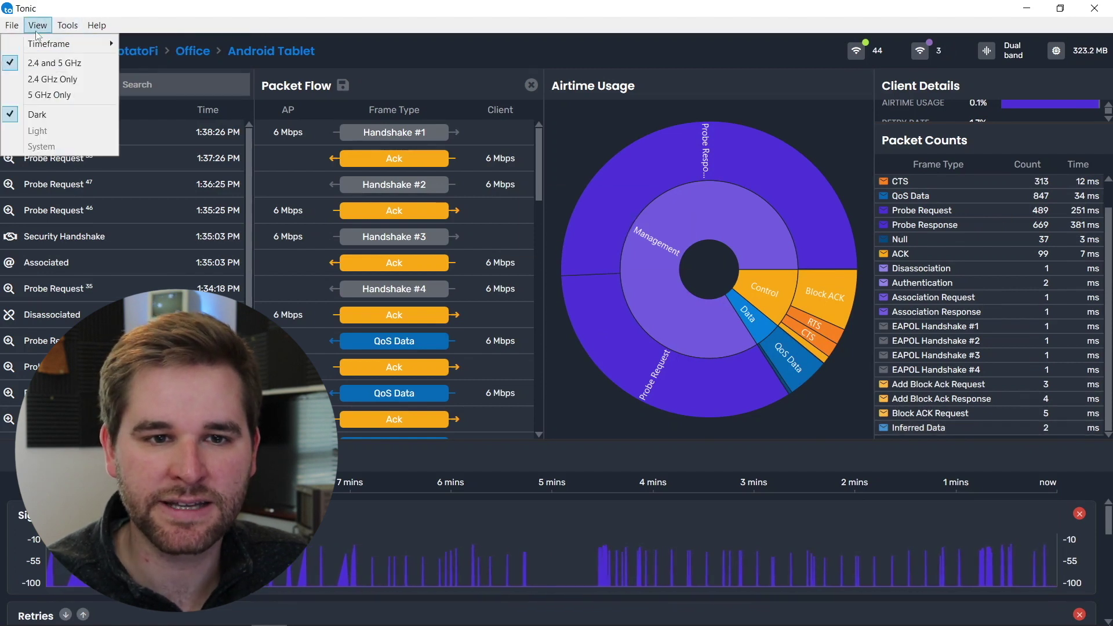
pyautogui.moveTo(69, 44)
pyautogui.click(158, 83)
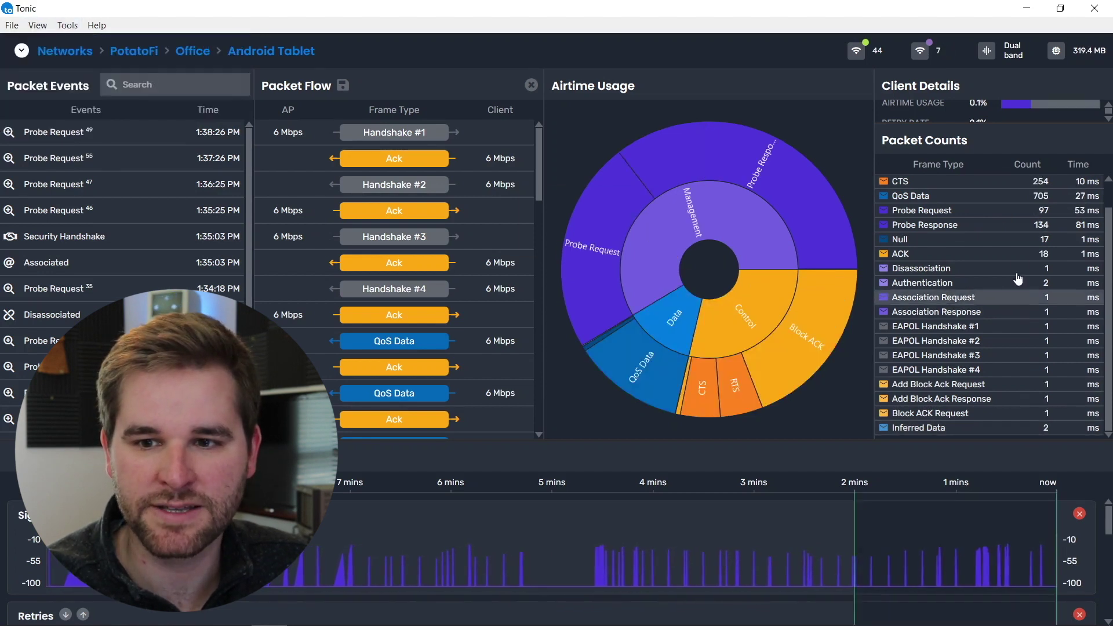
# - Enlarge the Time Graphs area for the Android Tablet and close the packet flow
pyautogui.moveTo(992, 123); pyautogui.dragTo(992, 235)
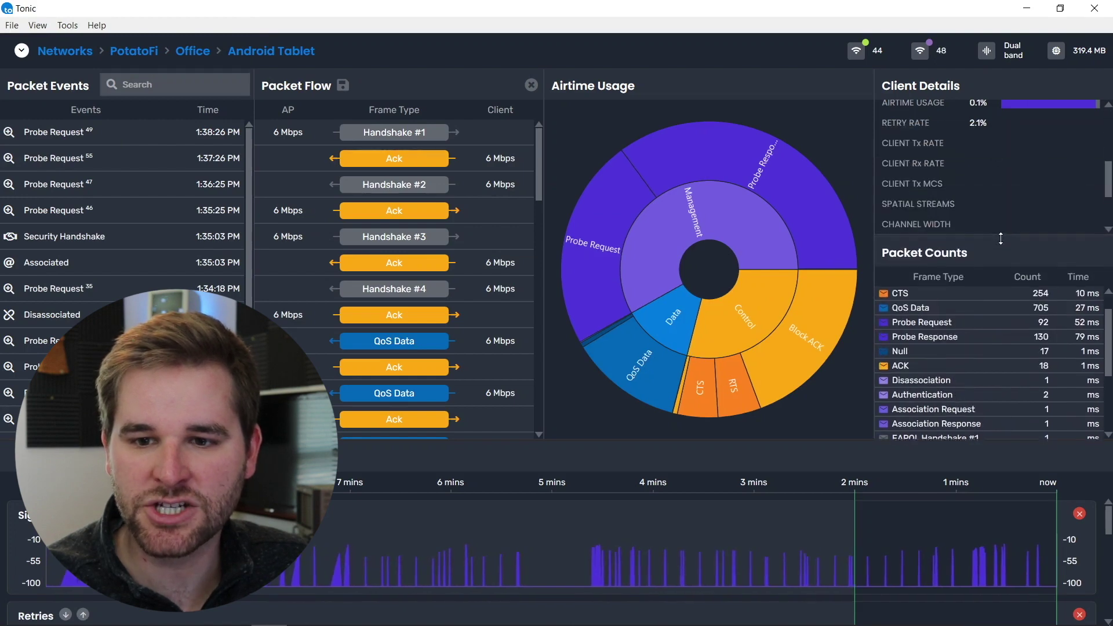
pyautogui.moveTo(780, 442); pyautogui.dragTo(814, 236)
pyautogui.click(533, 87)
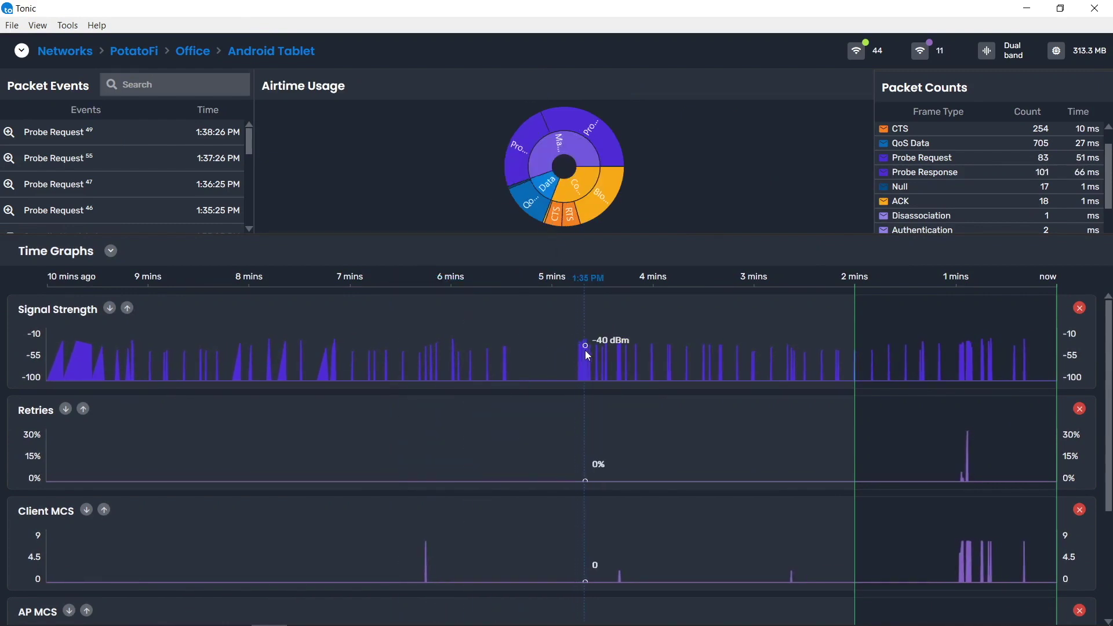
# - Look through the Android Tablet's time graphs, from Signal Strength and Retries down to Client MCS, AP MCS and AP Data Rate
pyautogui.moveTo(1111, 366); pyautogui.dragTo(1112, 467)
pyautogui.scroll(3, 982, 365)
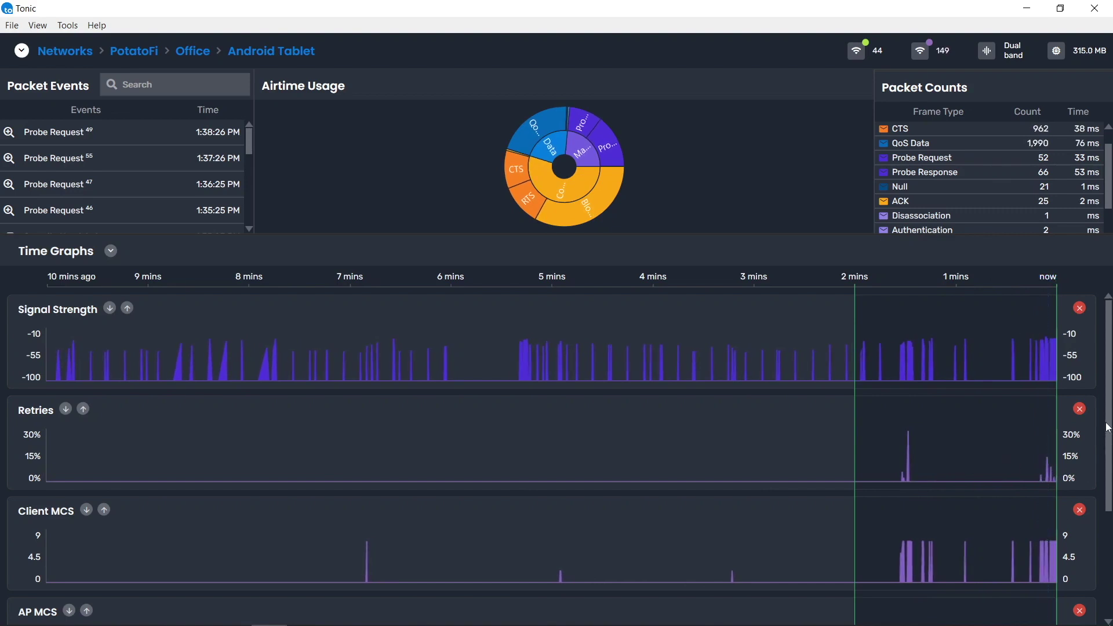
pyautogui.moveTo(1109, 432); pyautogui.dragTo(1111, 516)
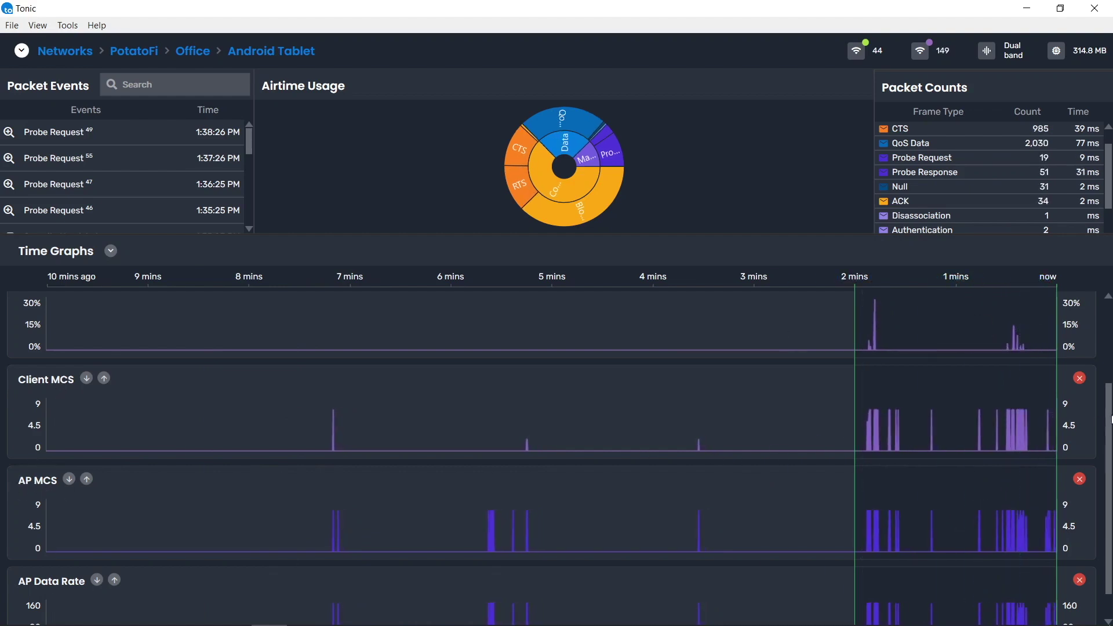
pyautogui.scroll(-1, 1111, 436)
pyautogui.scroll(-1, 1111, 436)
pyautogui.scroll(9, 1048, 371)
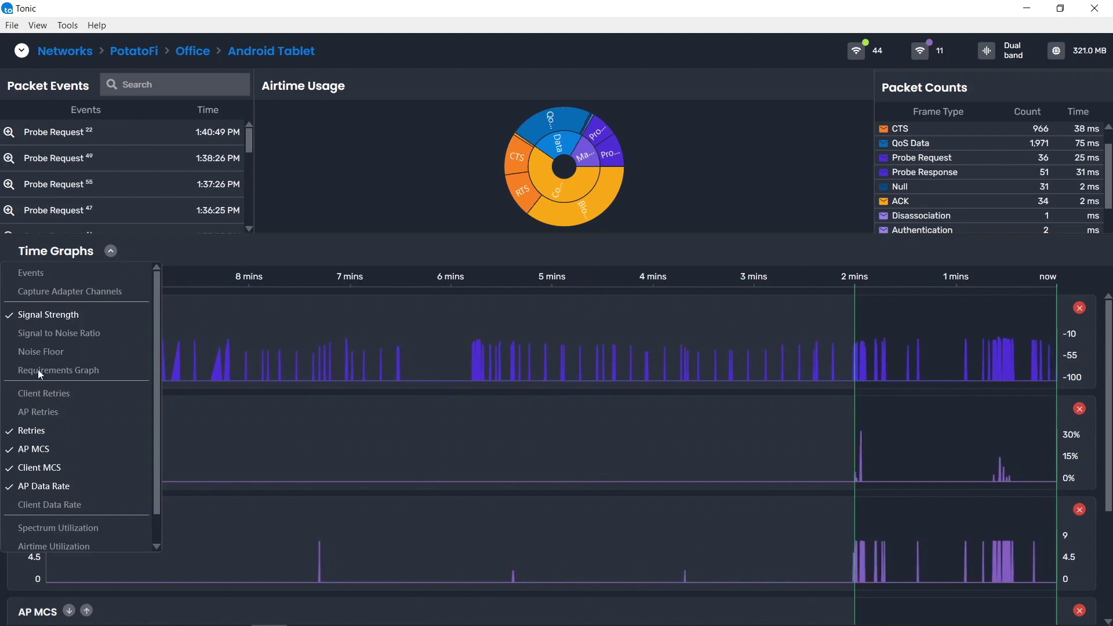
# - Hide the AP MCS, Client MCS and AP Data Rate graphs from the Time Graphs
pyautogui.click(28, 450)
pyautogui.click(25, 474)
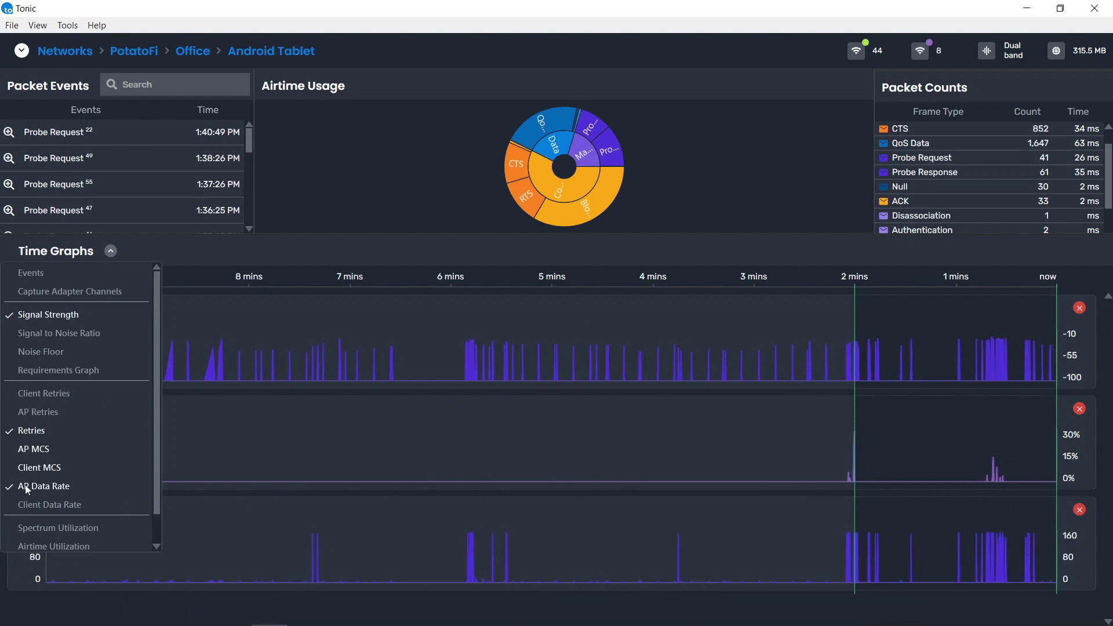
pyautogui.click(27, 487)
pyautogui.click(174, 554)
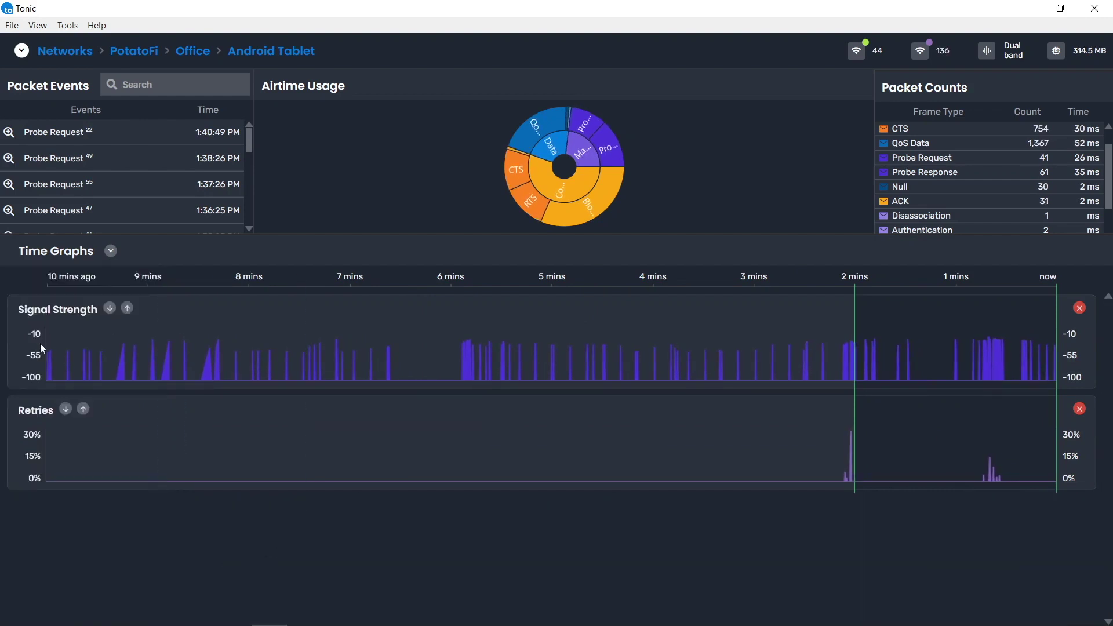
# - Move the Retries graph above Signal Strength and remove the Signal Strength graph
pyautogui.click(85, 409)
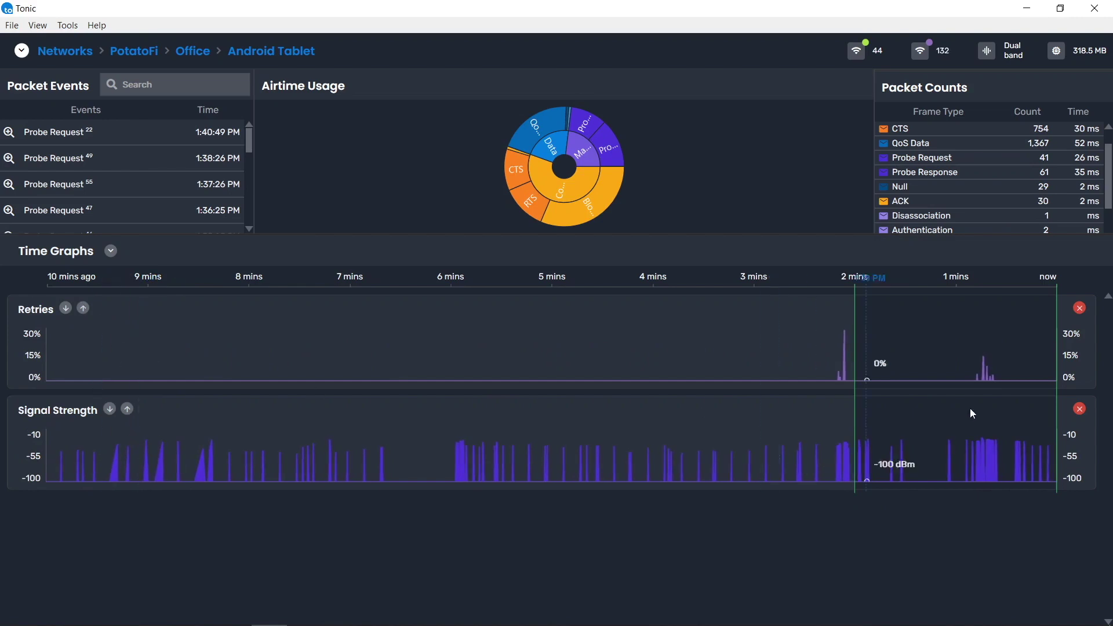
pyautogui.click(1080, 410)
# - Add the Client MCS graph to the Time Graphs and move it above Retries
pyautogui.click(110, 252)
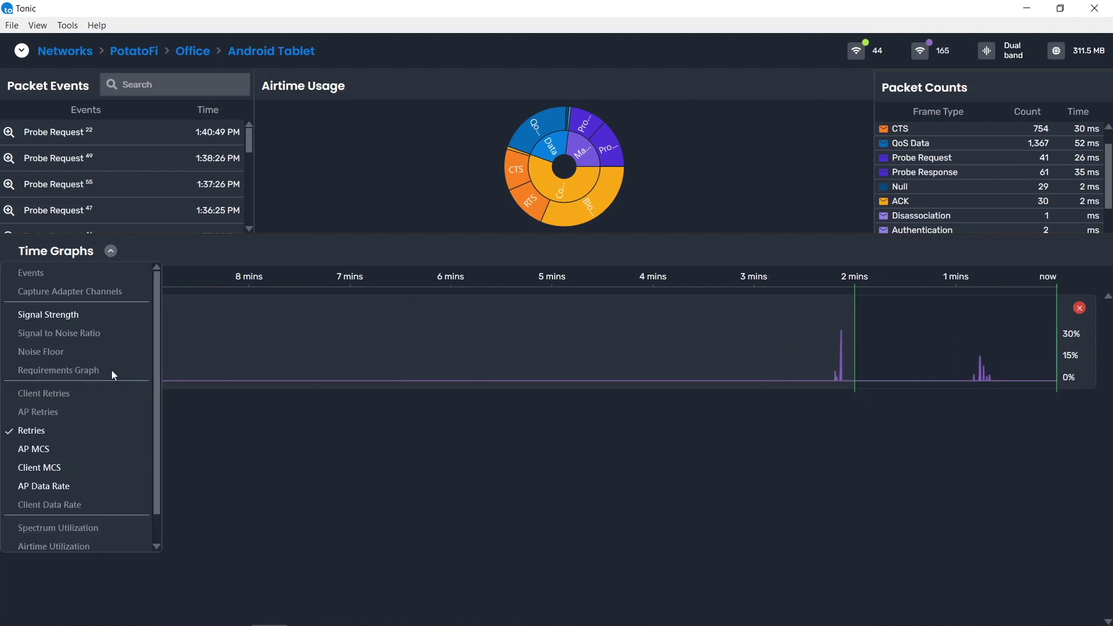
pyautogui.click(46, 471)
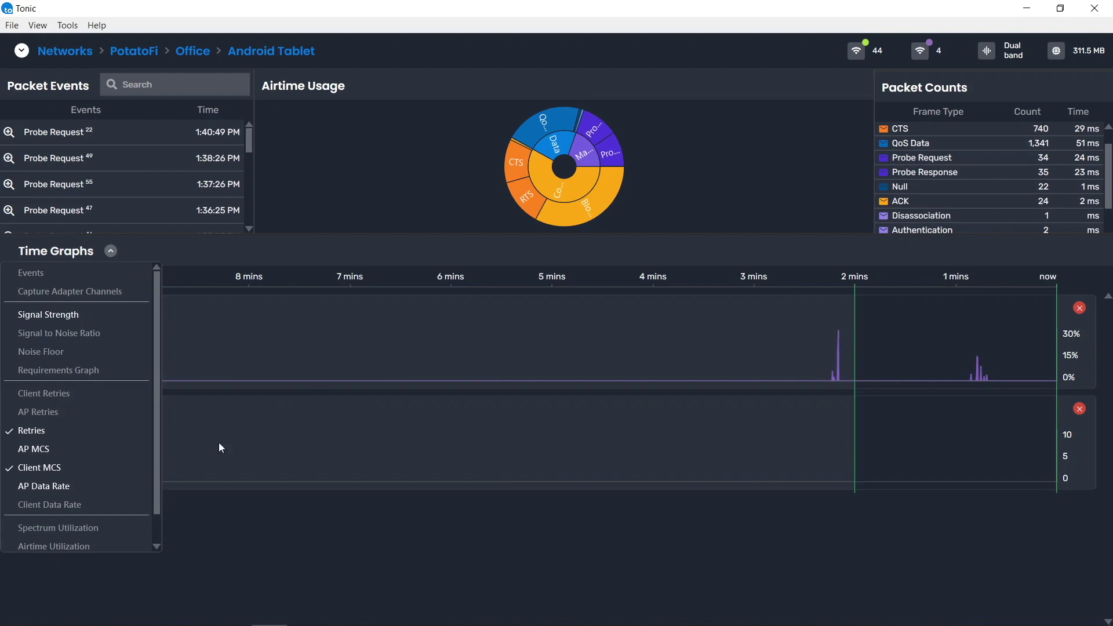
pyautogui.click(270, 563)
pyautogui.click(104, 409)
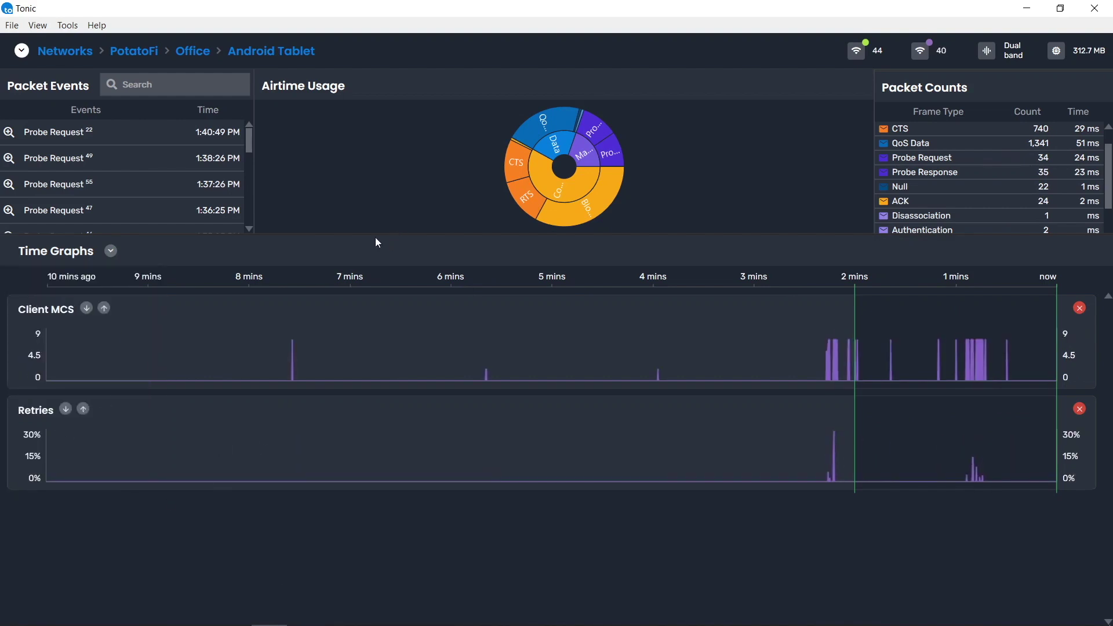
# - Reduce the height of the Time Graphs area and go back to the Office radio's active clients
pyautogui.moveTo(378, 235); pyautogui.dragTo(376, 370)
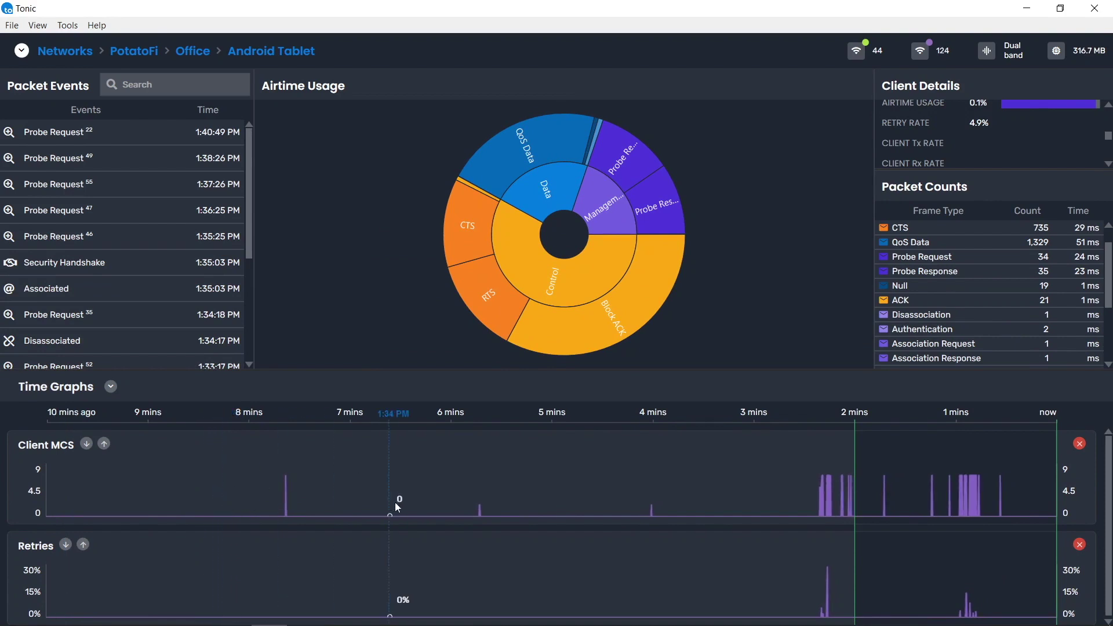
pyautogui.click(196, 52)
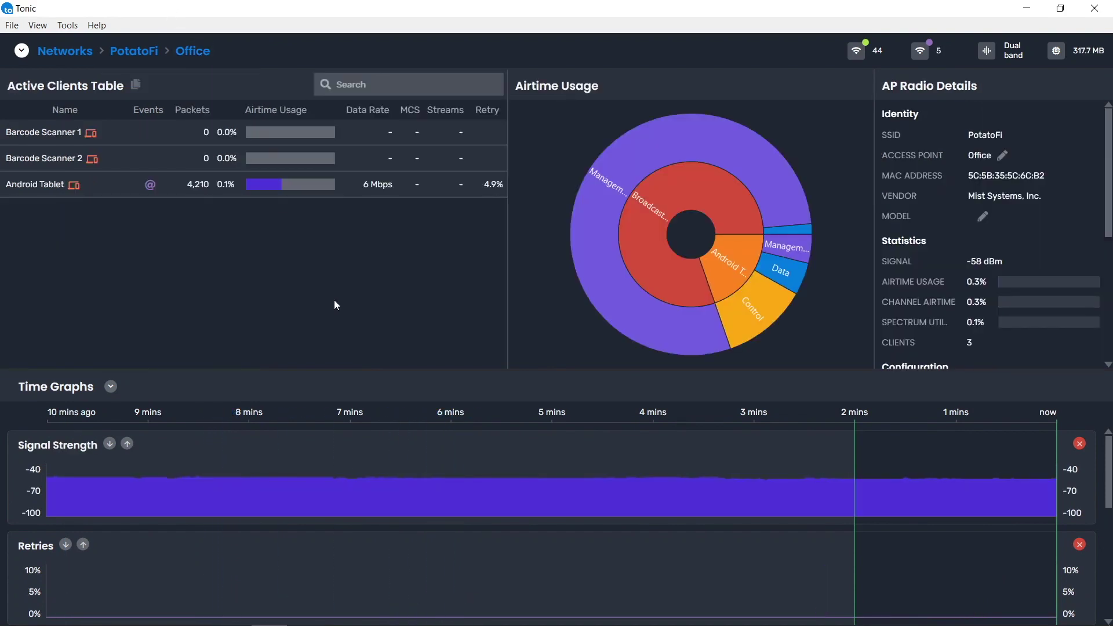
pyautogui.moveTo(392, 371); pyautogui.dragTo(395, 377)
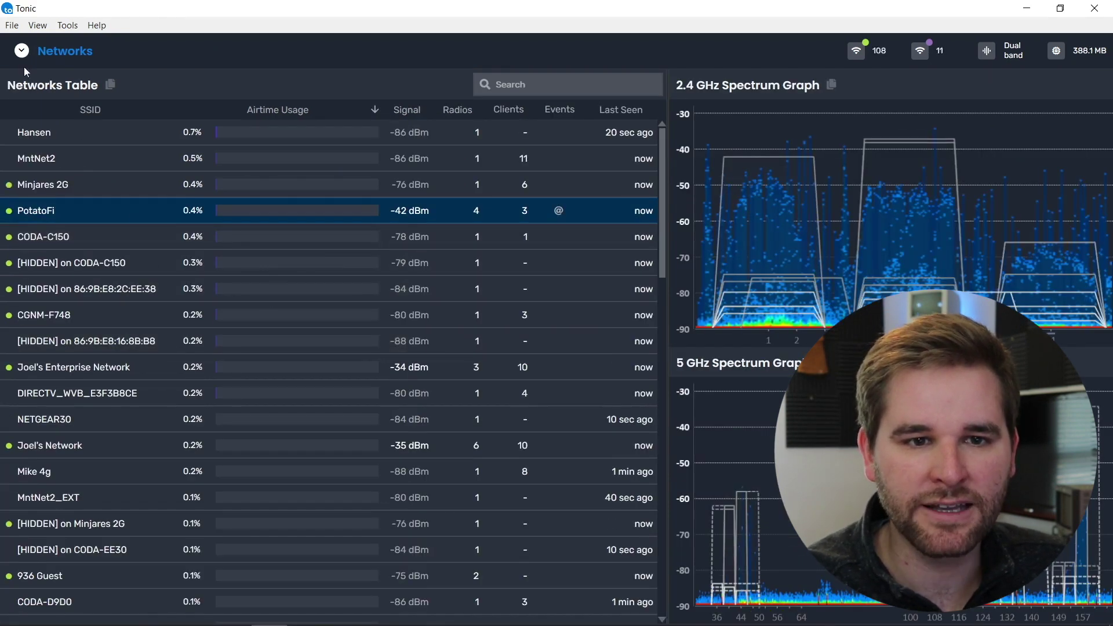
# - Switch from Networks to the Clients view and look through the associated clients
pyautogui.click(23, 53)
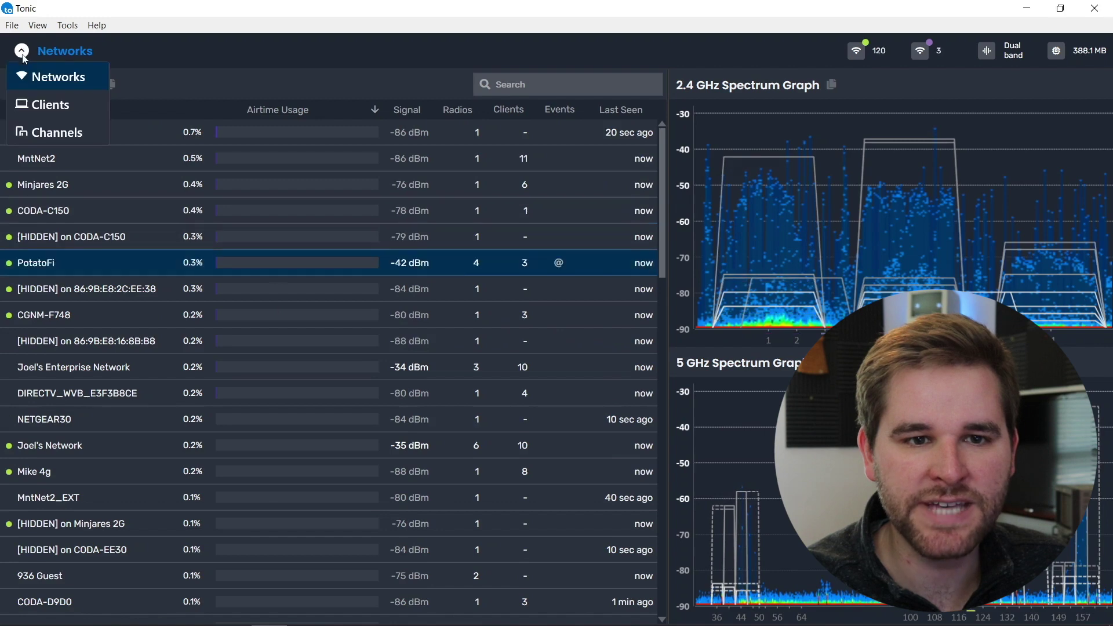
pyautogui.click(59, 112)
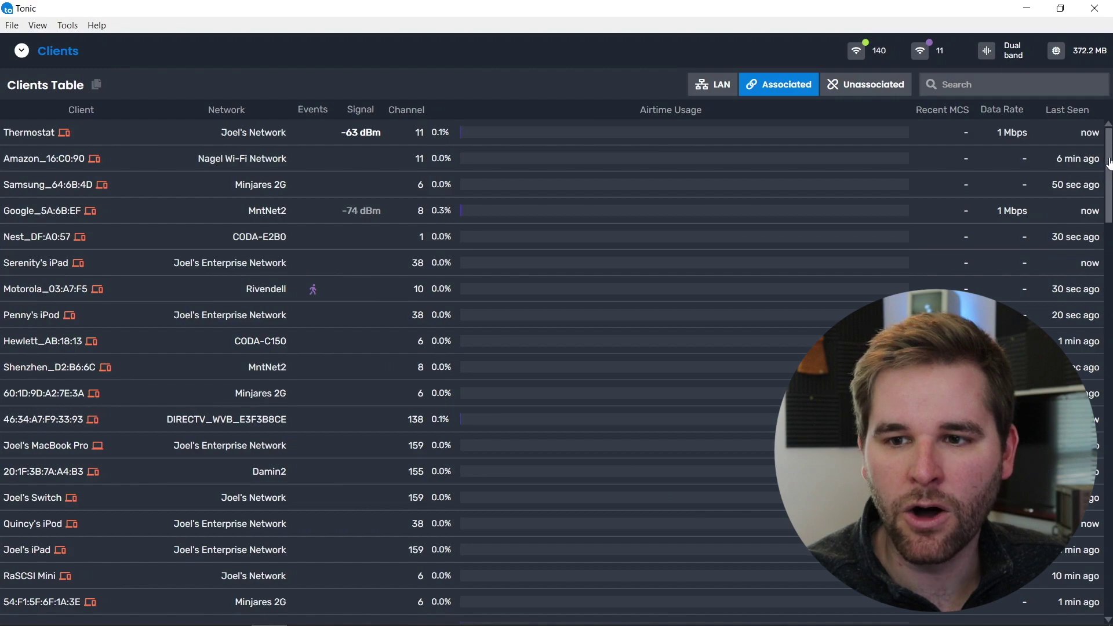
pyautogui.moveTo(1109, 164); pyautogui.dragTo(1082, 156)
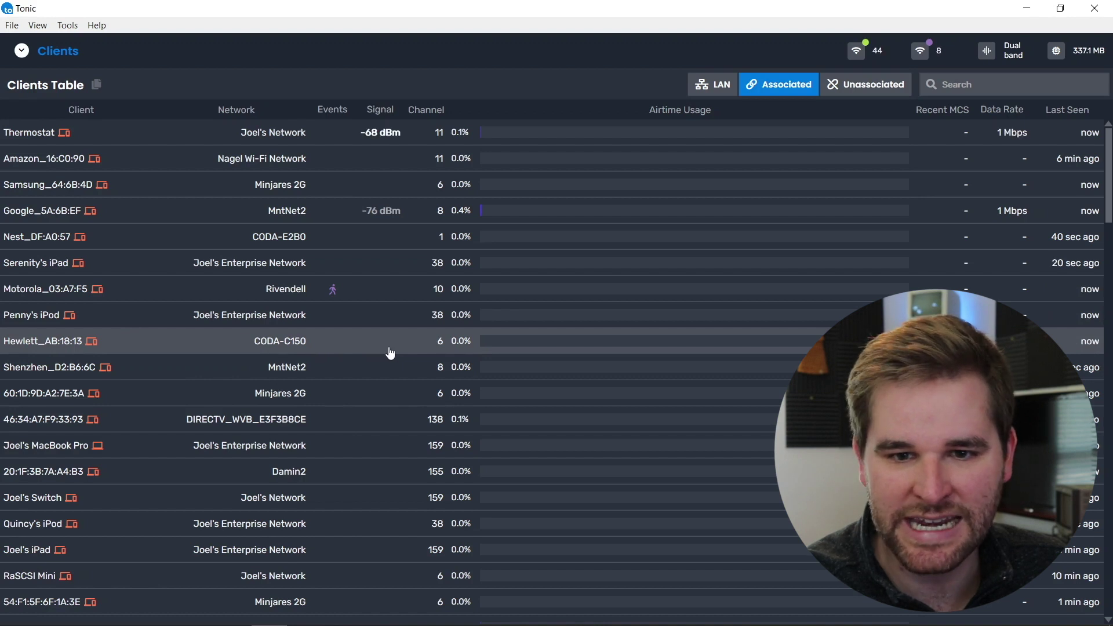
# - Open the Hewlett_AB:18:13 client on CODA-C150 and examine its Client Details and Airtime Usage chart
pyautogui.doubleClick(352, 350)
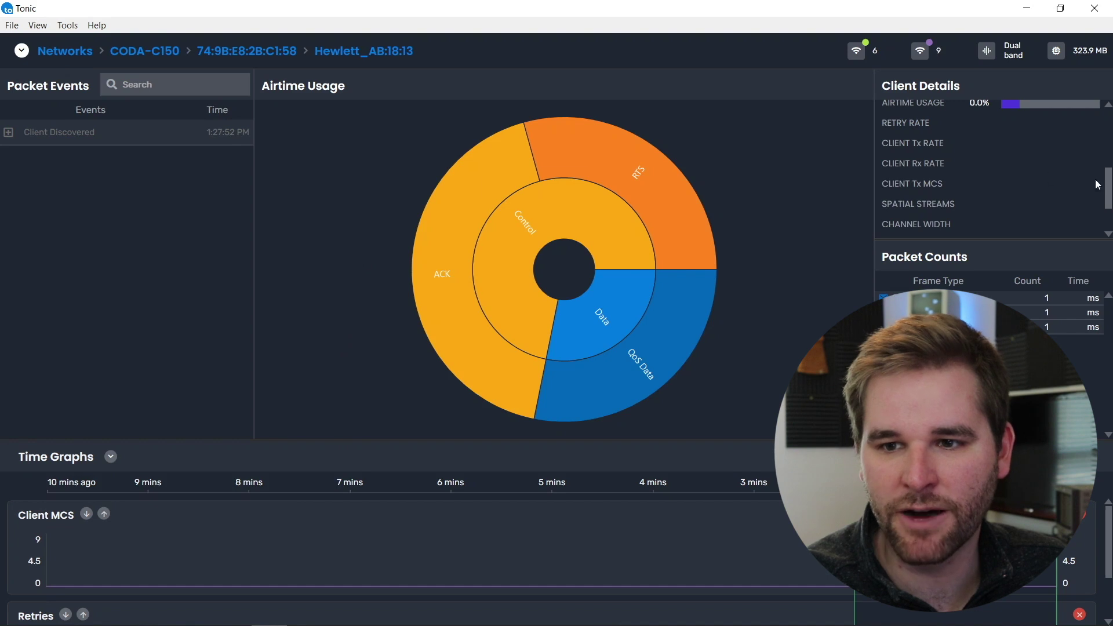
pyautogui.moveTo(1108, 197); pyautogui.dragTo(1106, 120)
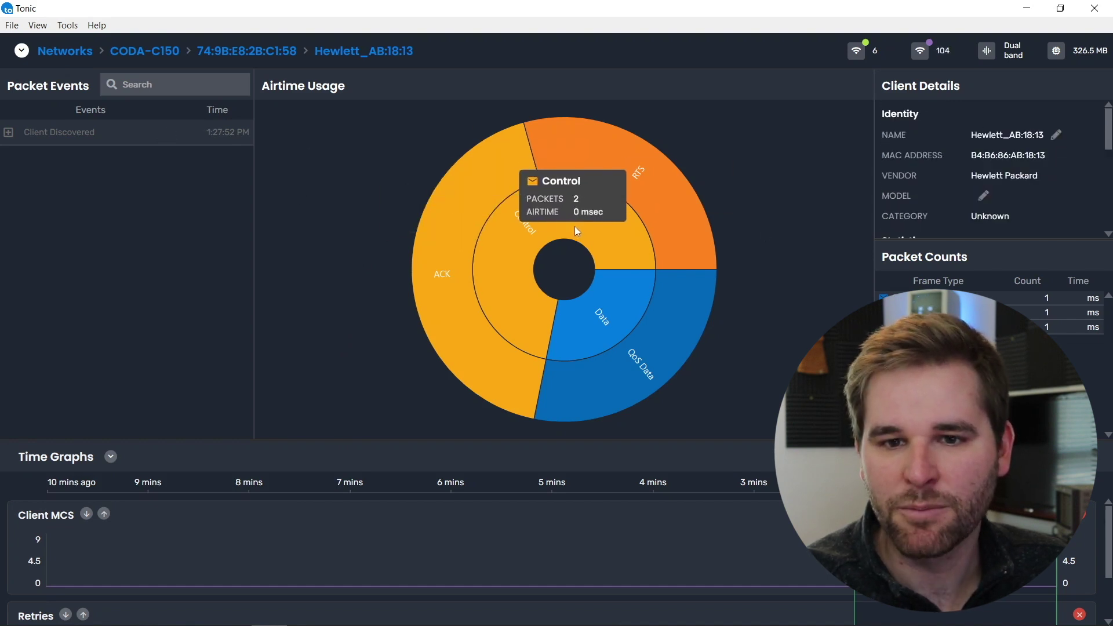
pyautogui.moveTo(650, 311)
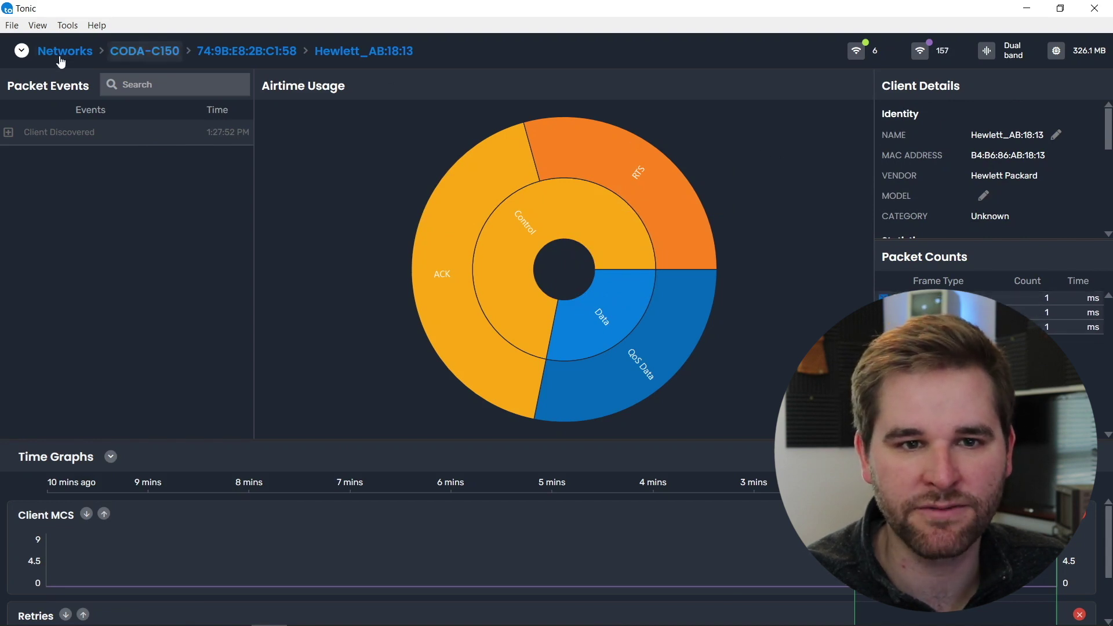
# - Search the Clients table for "Switch" and open the first matching client's details
pyautogui.click(22, 51)
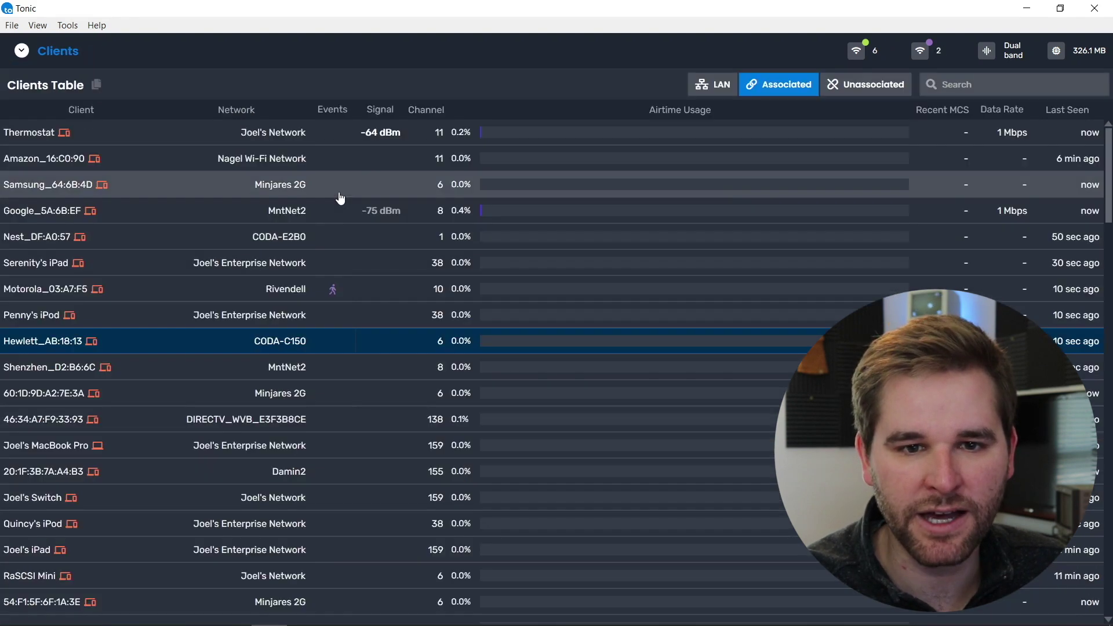
pyautogui.click(960, 85)
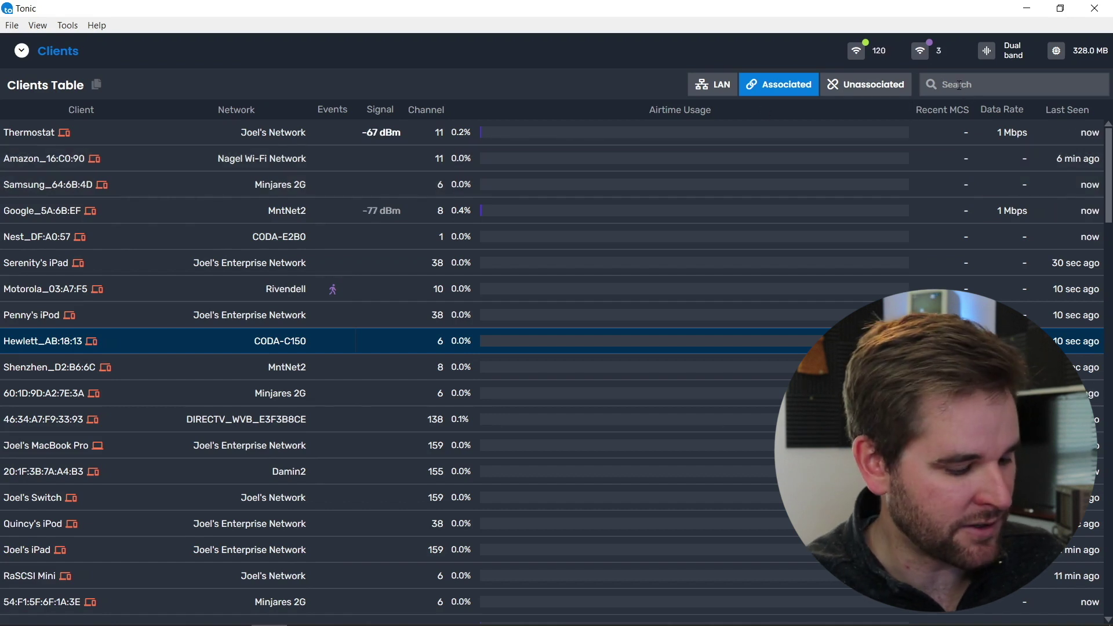
pyautogui.write('Switch')
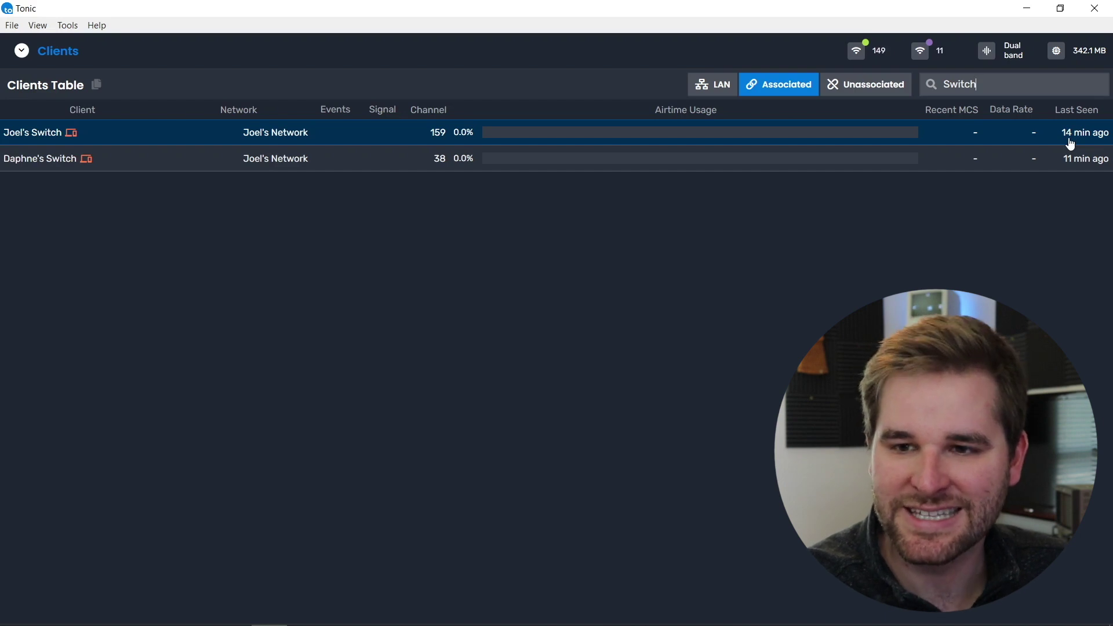
pyautogui.click(213, 142)
pyautogui.doubleClick(213, 142)
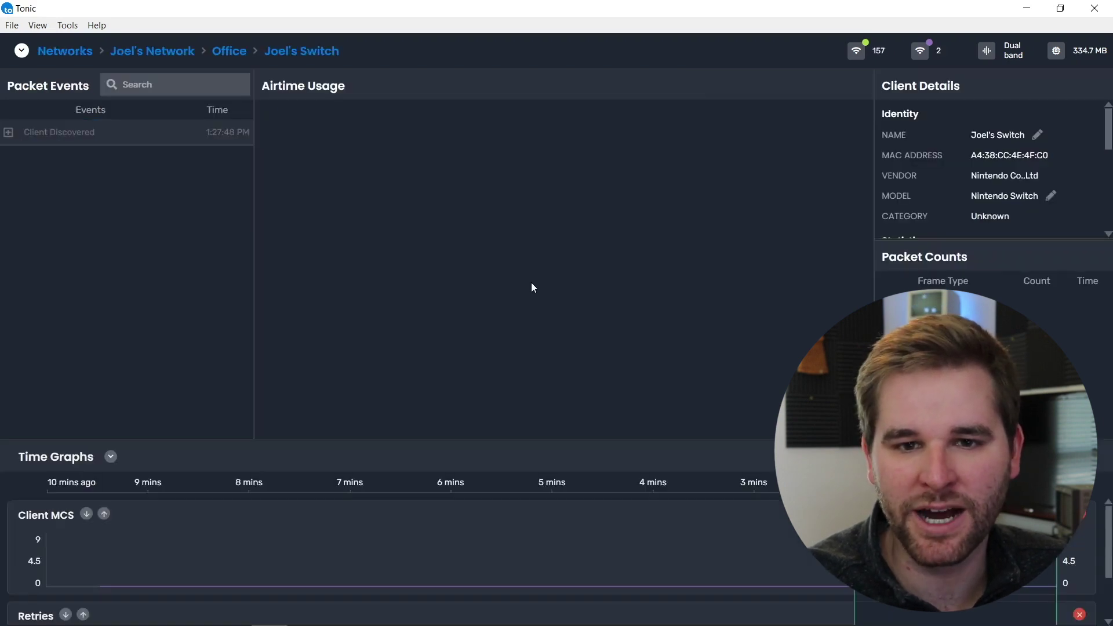
# - Return to the Clients table and search the associated clients for "Android"
pyautogui.click(22, 50)
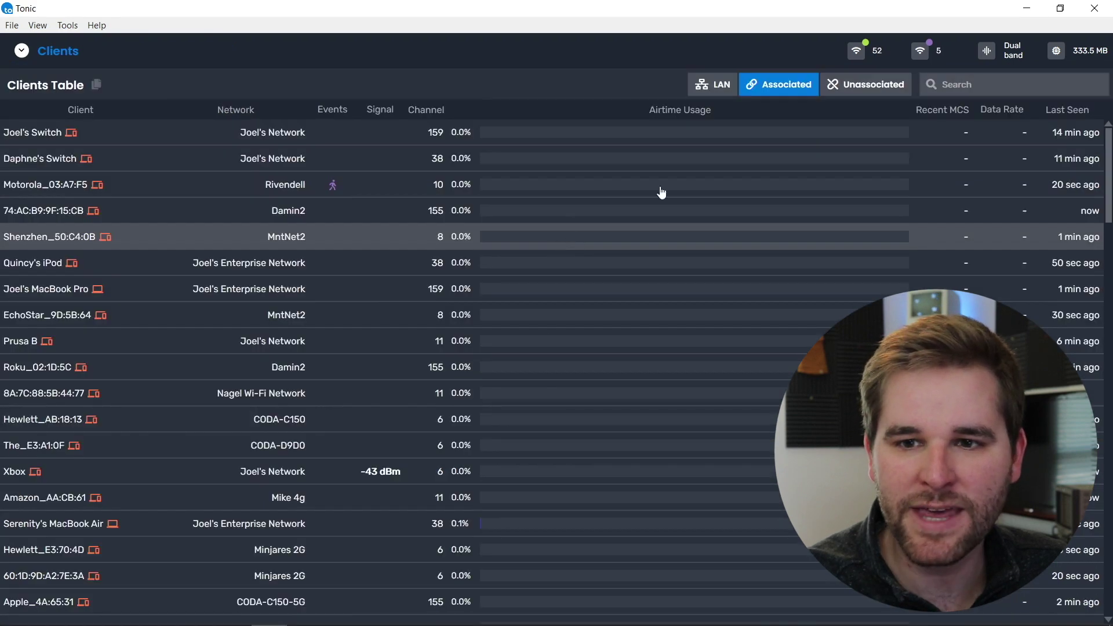
pyautogui.click(991, 88)
pyautogui.write('Android')
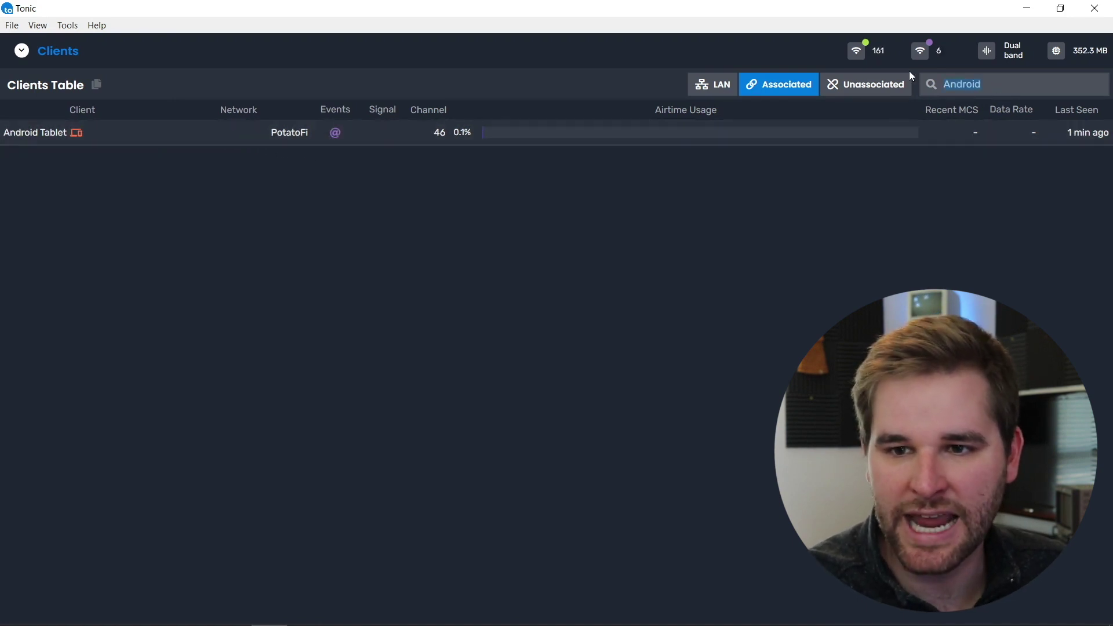
# - Replace the search with the network owner's first name, look through the matching clients and clear the search
pyautogui.press('BackSpace')
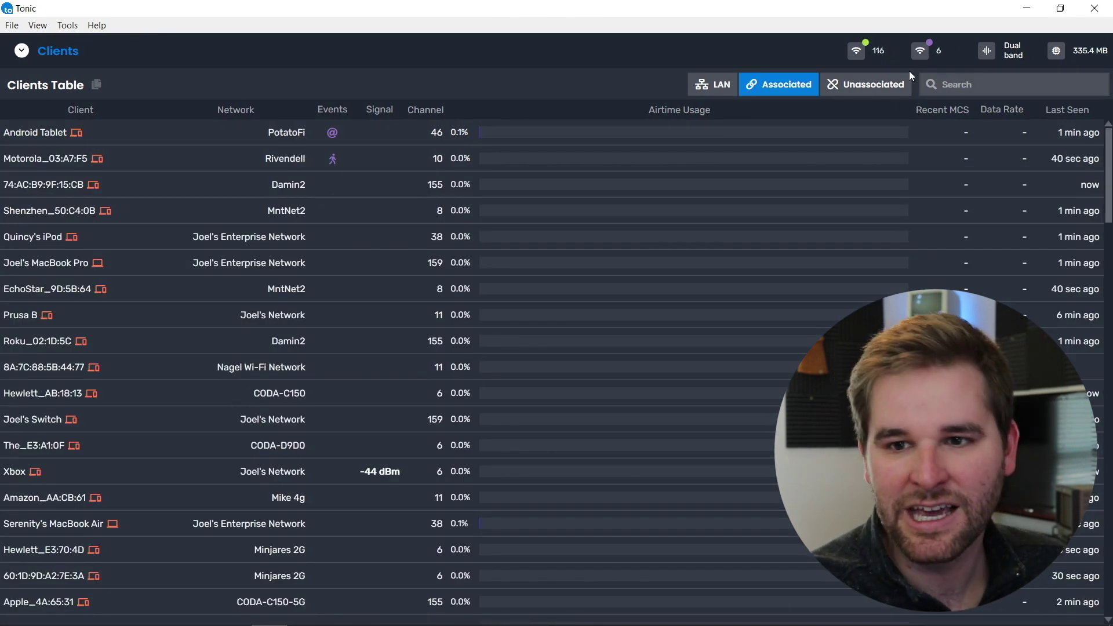
pyautogui.write('Joel')
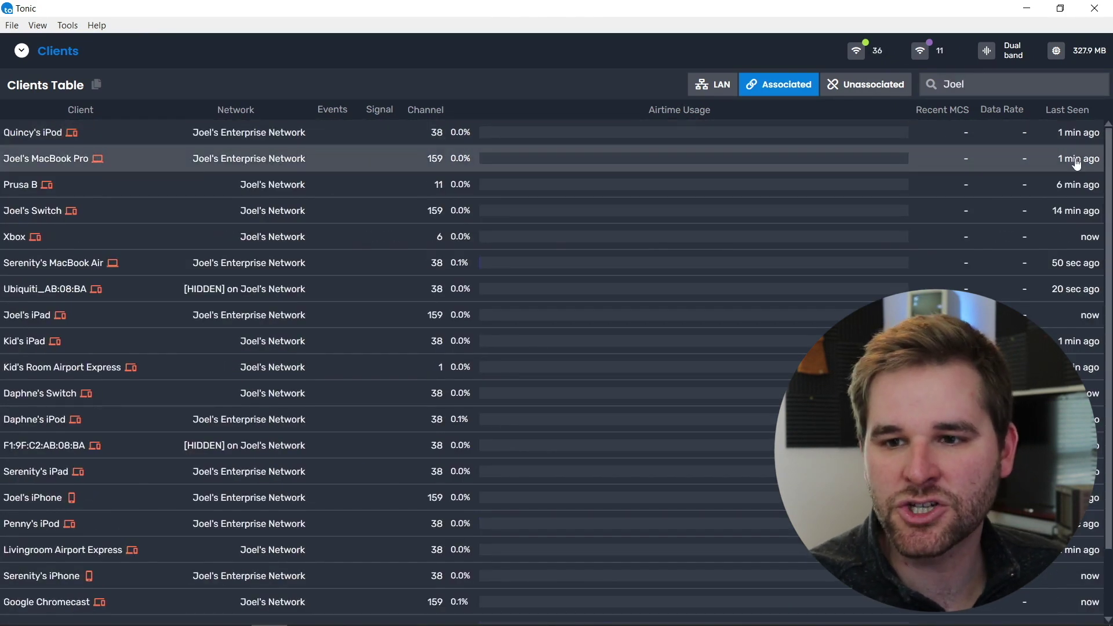
pyautogui.moveTo(1107, 178)
pyautogui.mouseDown()
pyautogui.moveTo(1101, 273)
pyautogui.moveTo(1106, 181)
pyautogui.mouseUp()
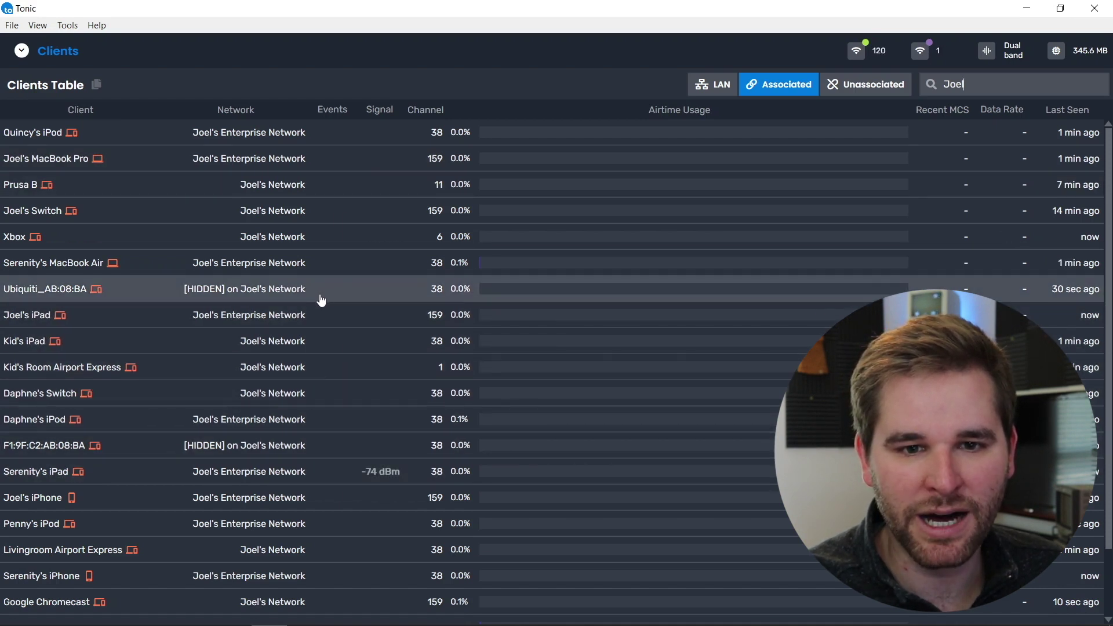
pyautogui.scroll(-1, 349, 486)
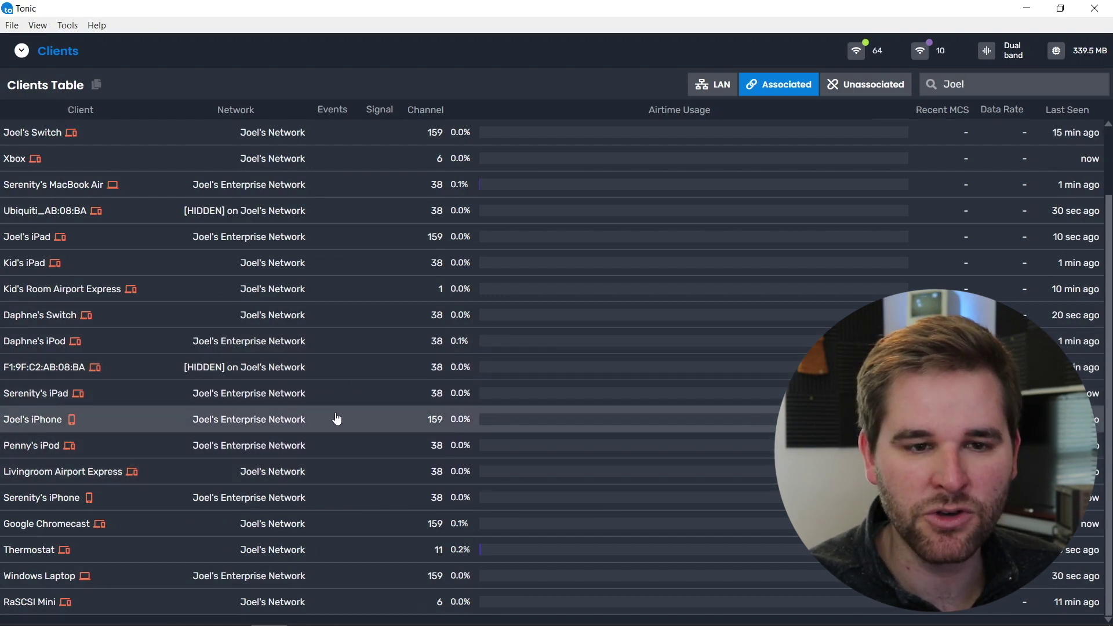
pyautogui.scroll(1, 335, 418)
pyautogui.scroll(-1, 335, 417)
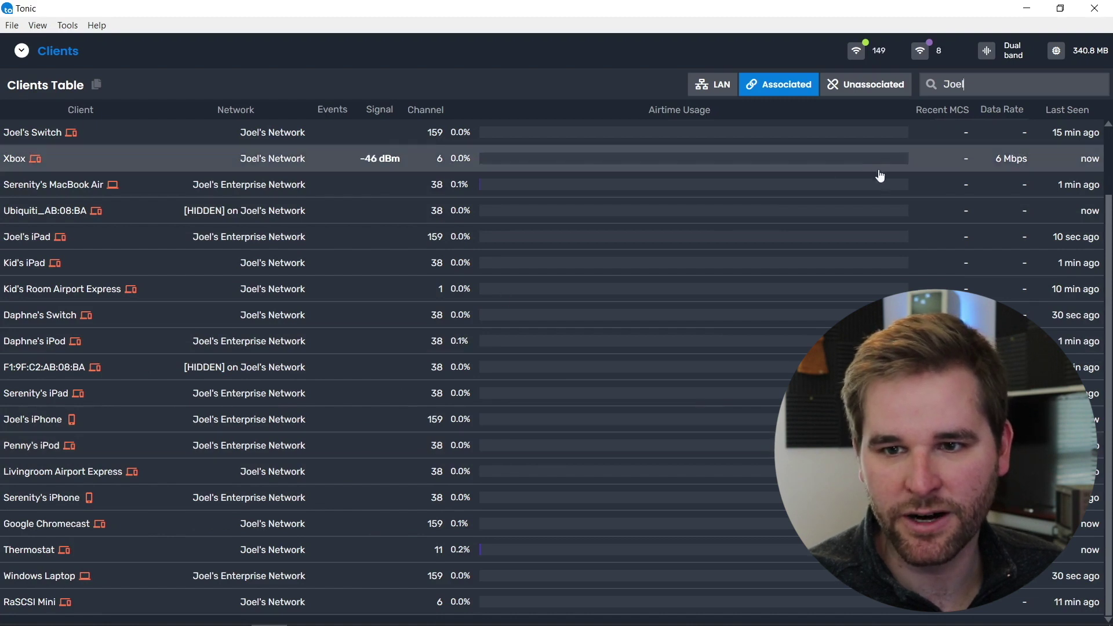
pyautogui.press('BackSpace')
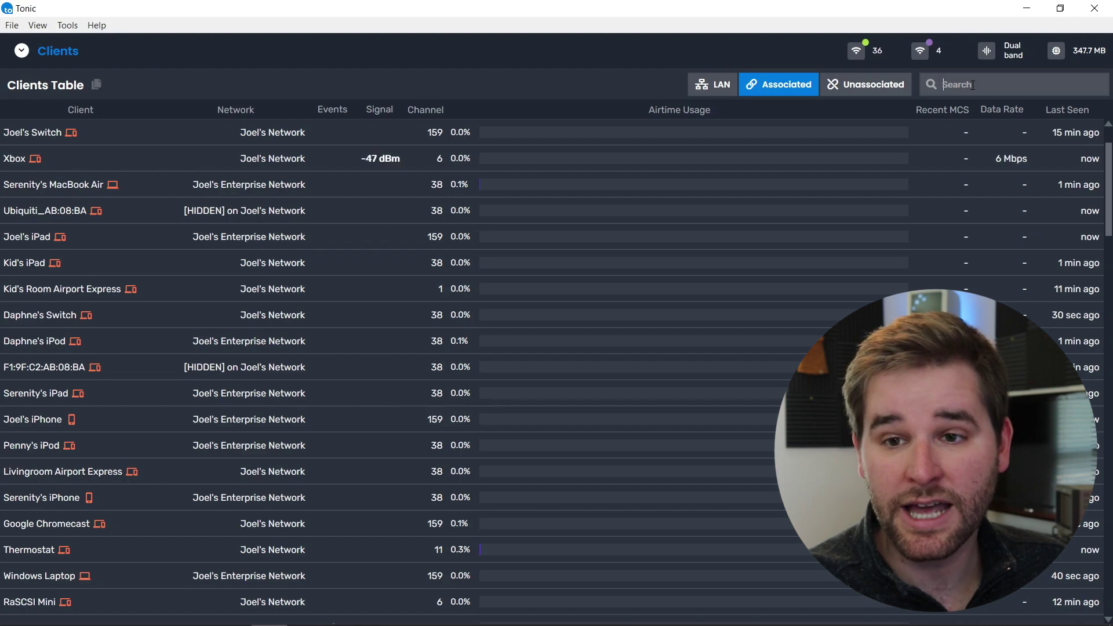
# - Switch from Clients to the Networks view and check the type of event flagged for the PotatoFi network
pyautogui.click(22, 51)
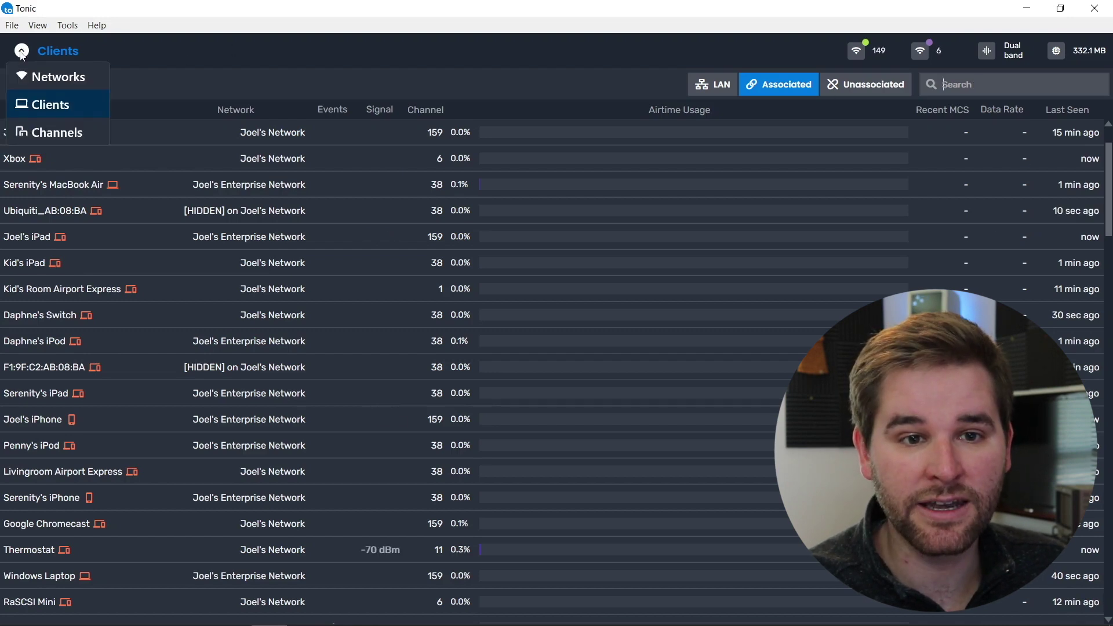
pyautogui.click(52, 77)
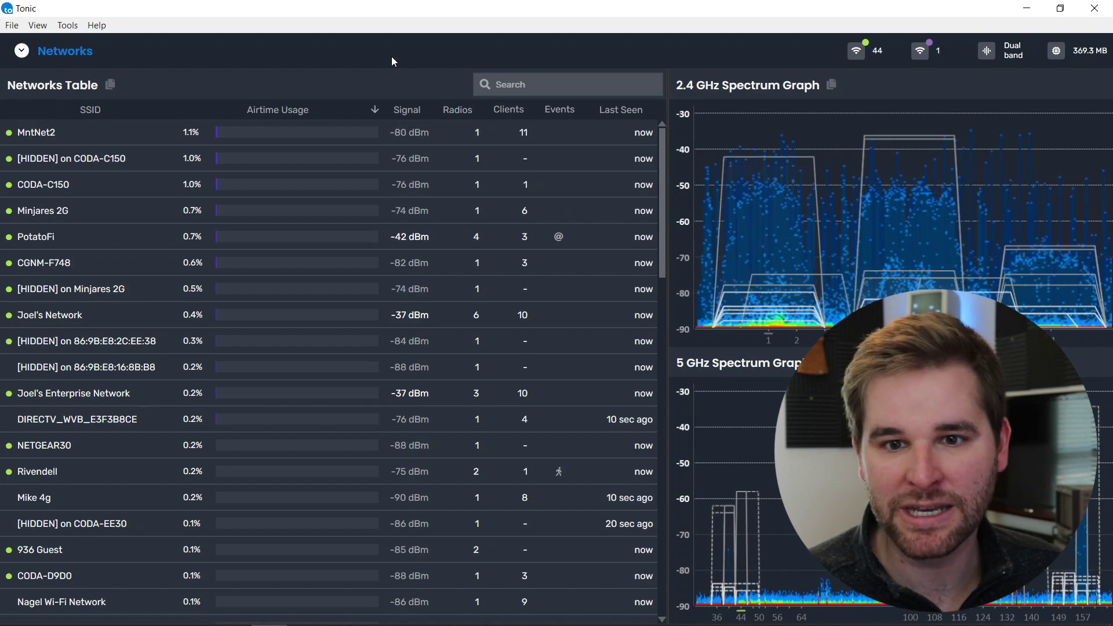
pyautogui.moveTo(560, 243)
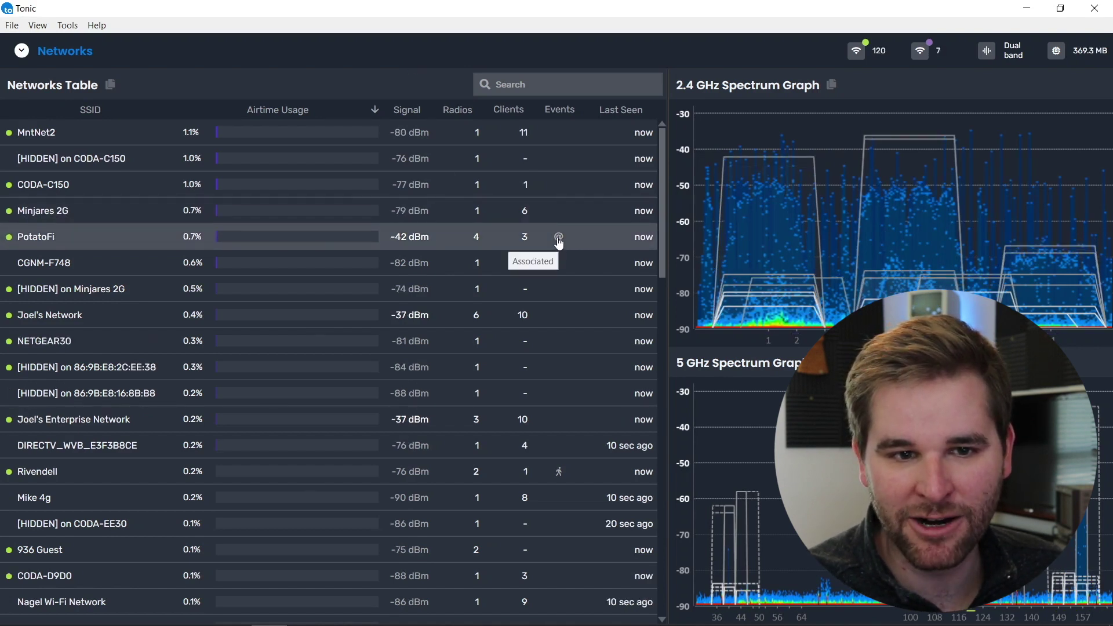